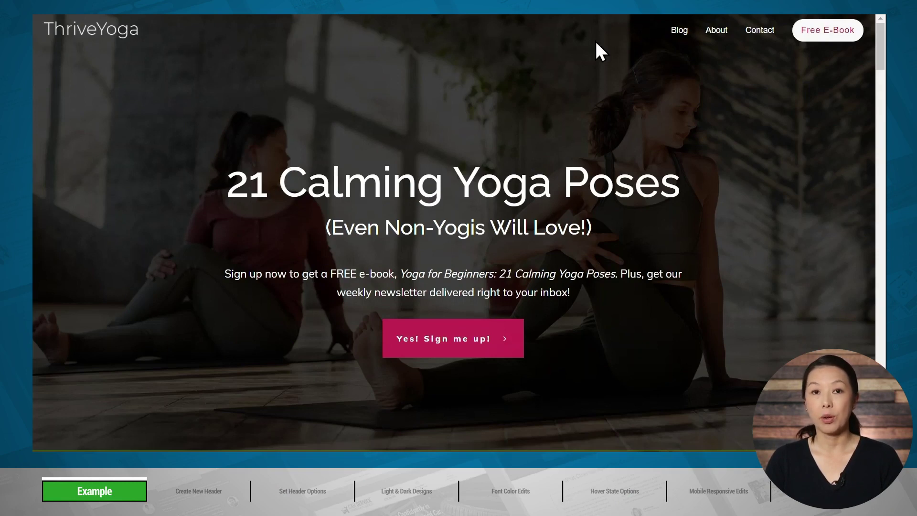
scroll(765, 146, "down", 5)
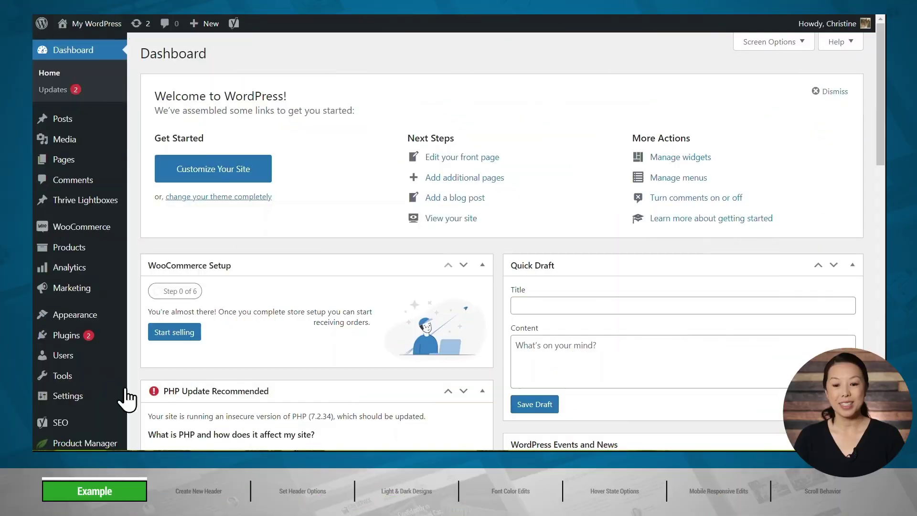
Step: Open the active Generated Homepage for landing page editing from the Thrive Theme Builder templates
scroll(72, 372, "down", 2)
scroll(69, 370, "down", 3)
mouse_move(90, 413)
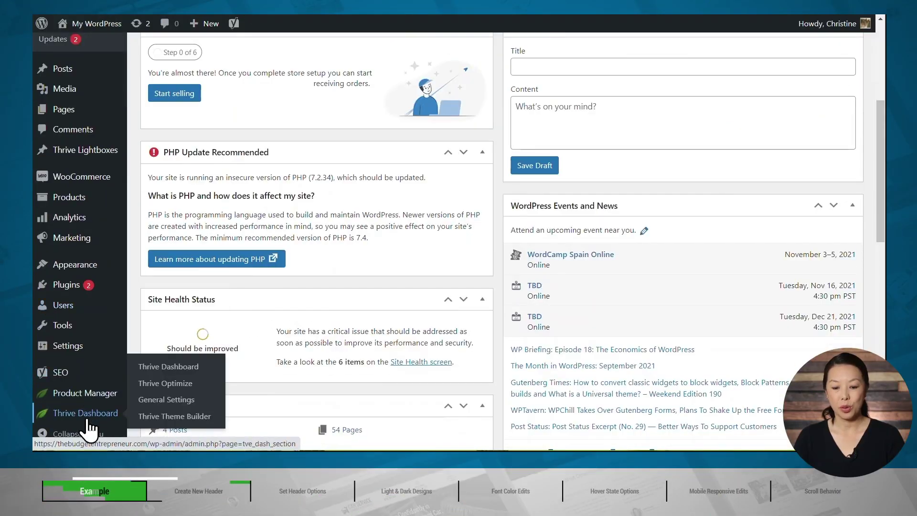
left_click(168, 417)
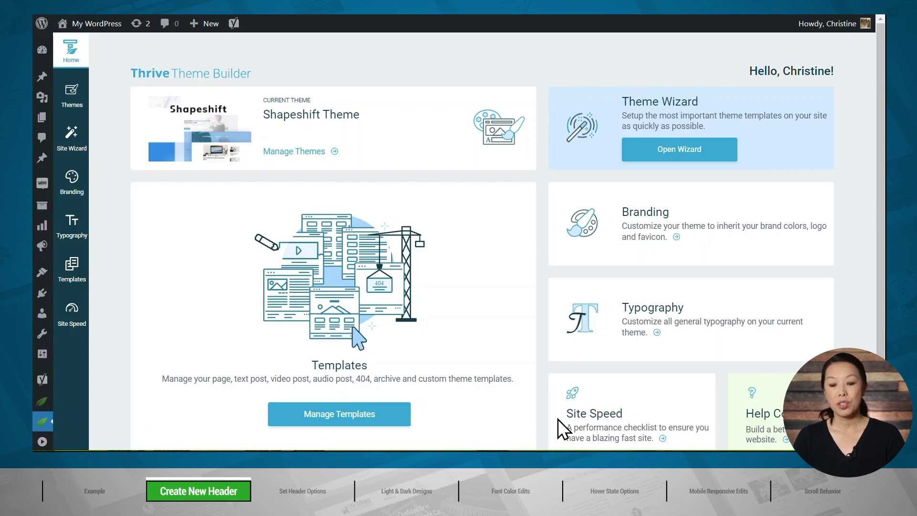
left_click(82, 268)
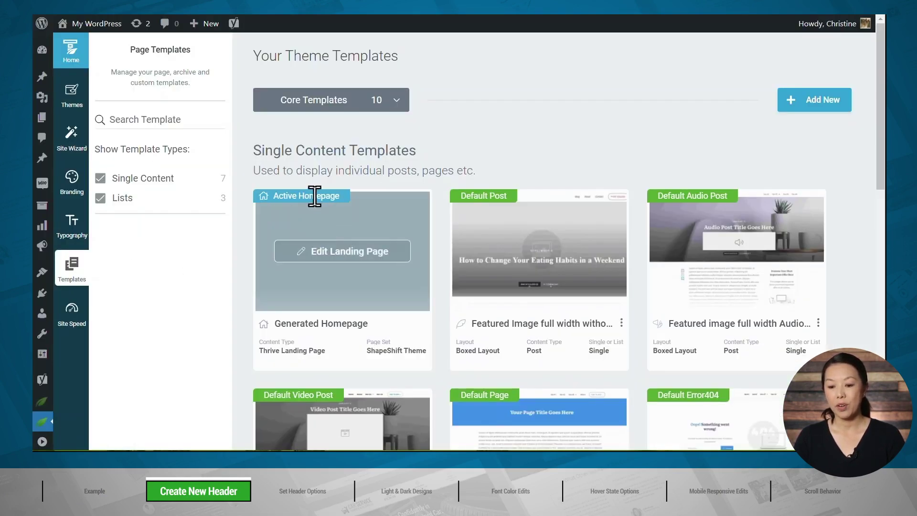
left_click(341, 252)
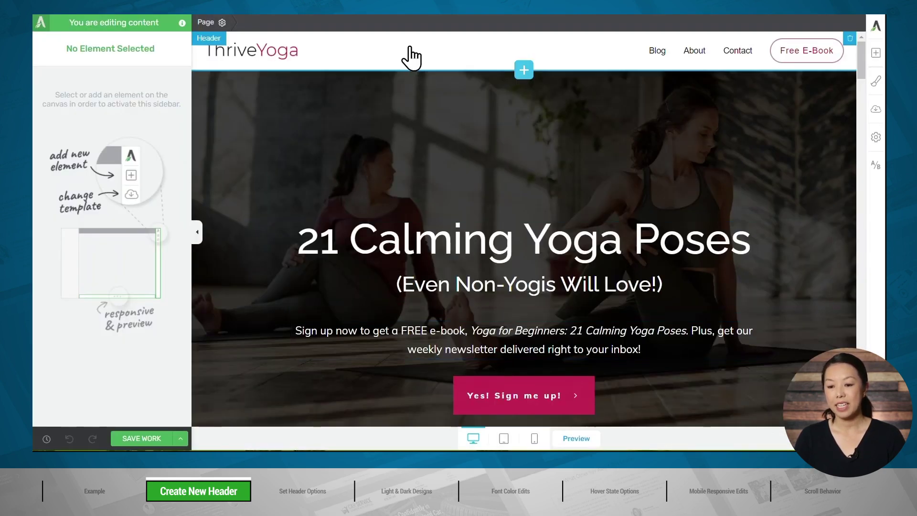
Step: Replace the page header with a new one based on the "01 - Logo - Menu - Call to Action" template, named Transition Header
left_click(410, 55)
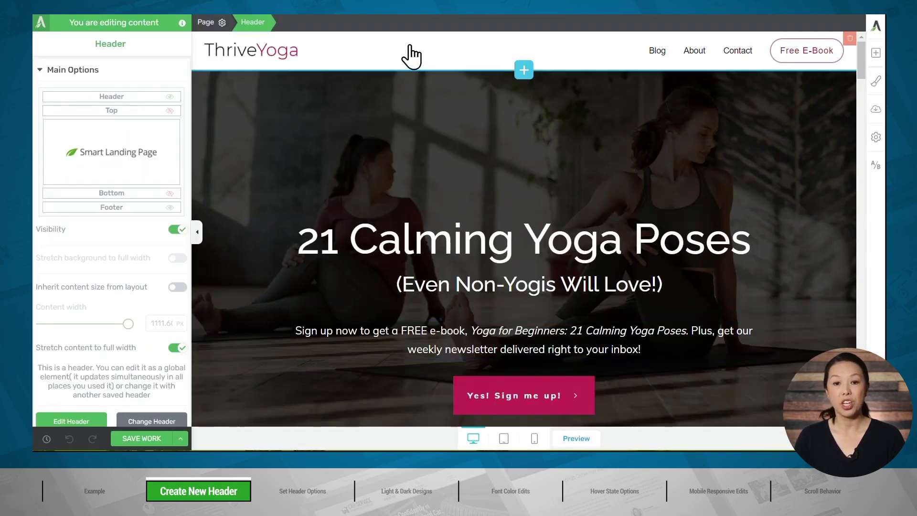
scroll(157, 353, "down", 1)
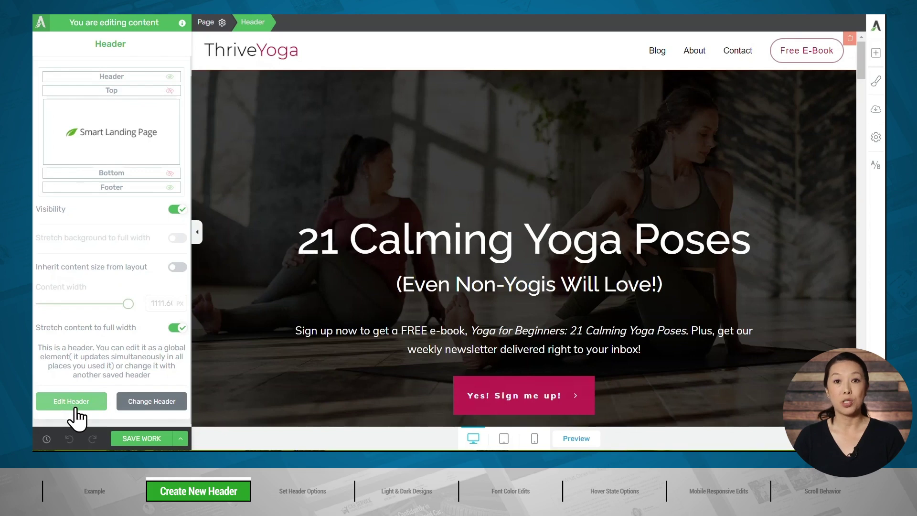
left_click(161, 405)
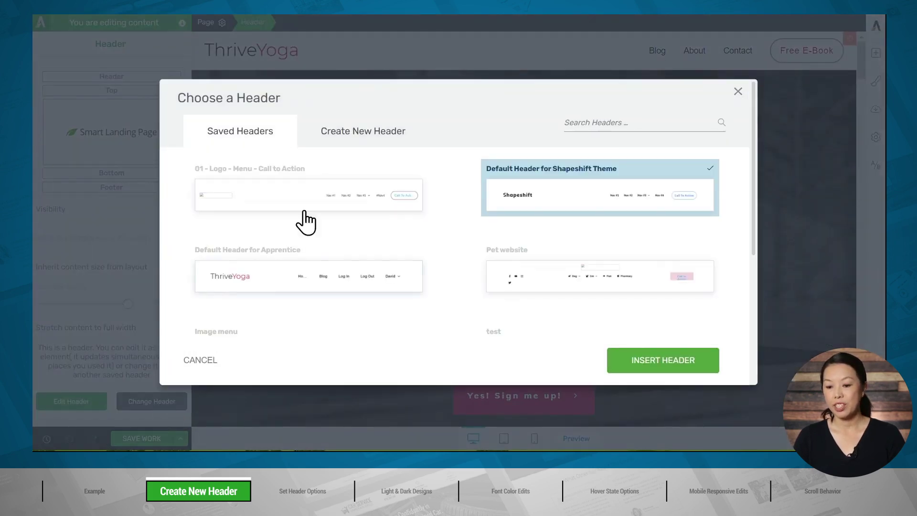
left_click(343, 136)
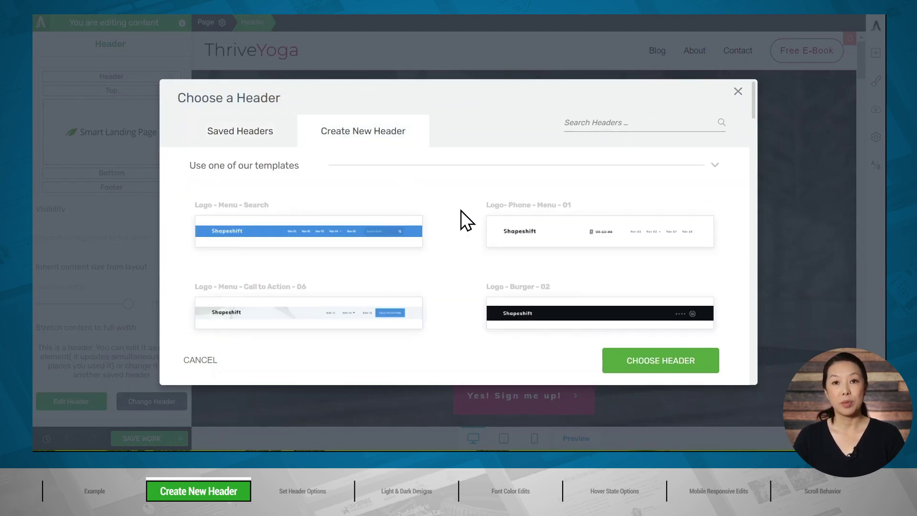
scroll(460, 211, "down", 4)
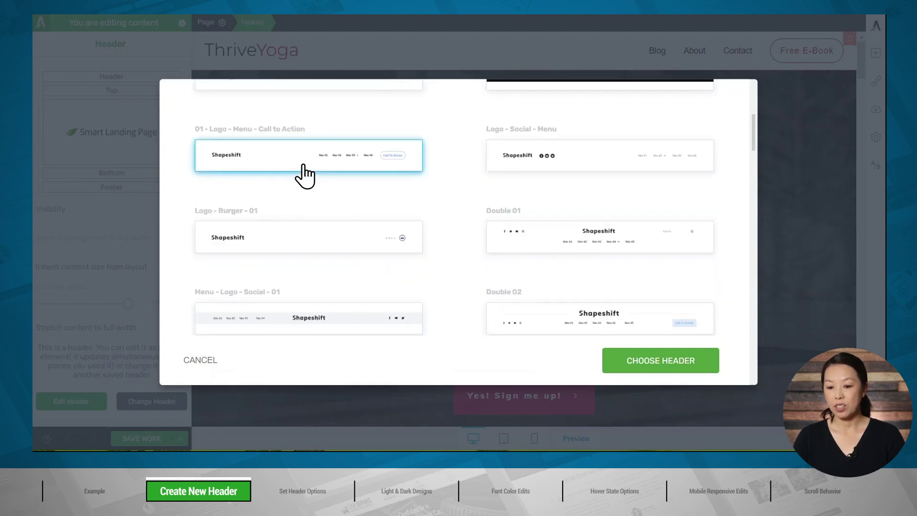
left_click(303, 176)
left_click(627, 364)
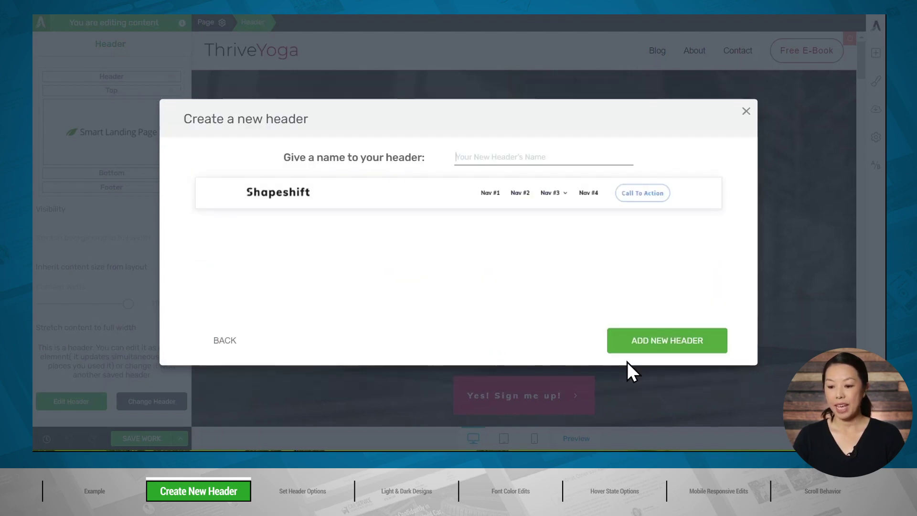
type("Transition Header")
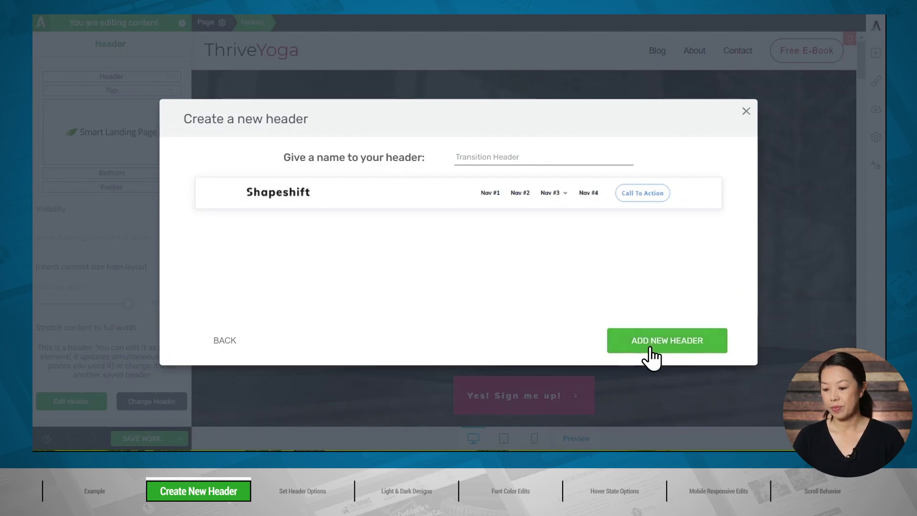
left_click(652, 349)
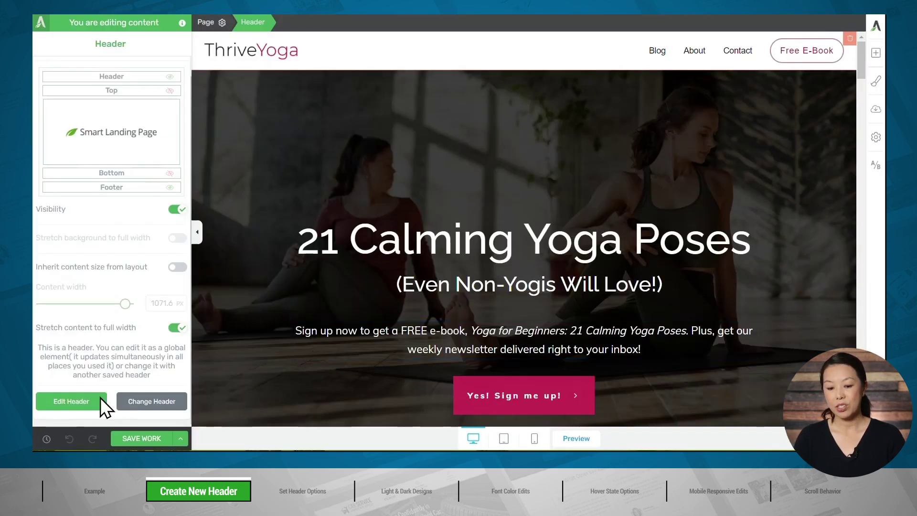
Step: Edit the new header, setting its position to Over content and its background color to None
left_click(72, 402)
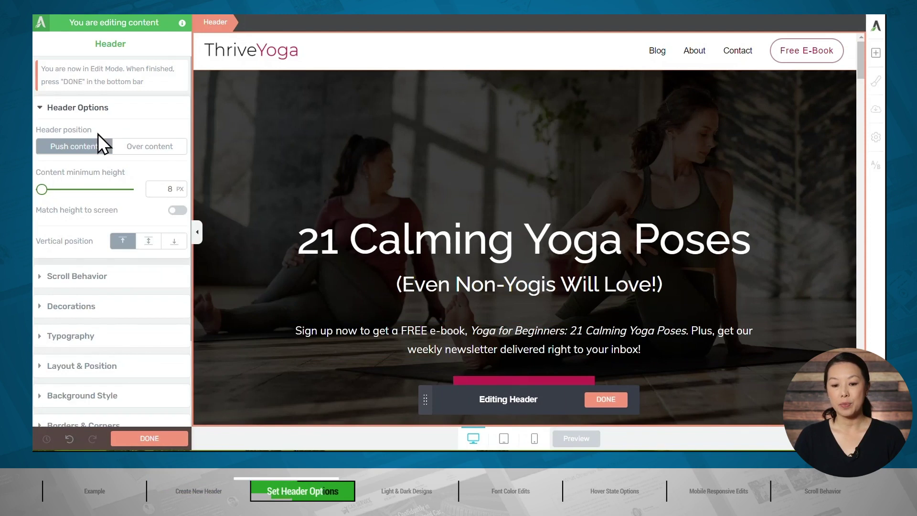
left_click(158, 162)
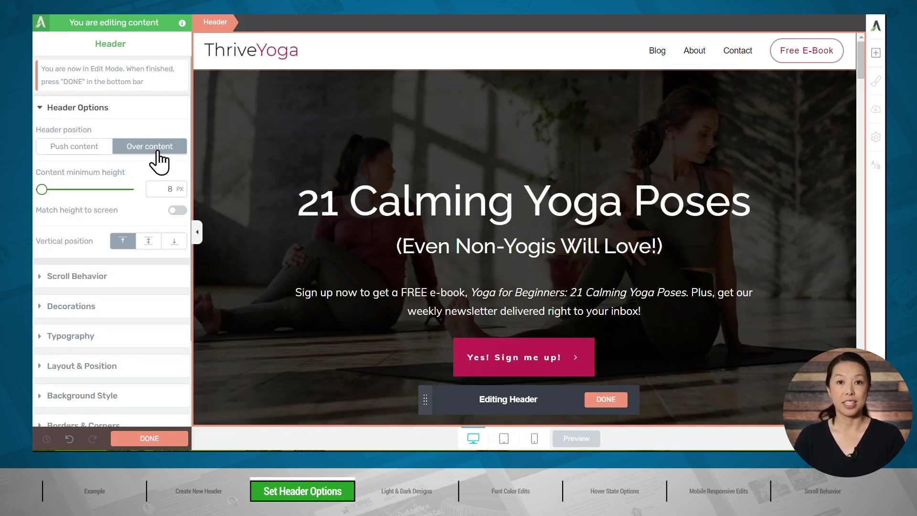
scroll(120, 157, "down", 3)
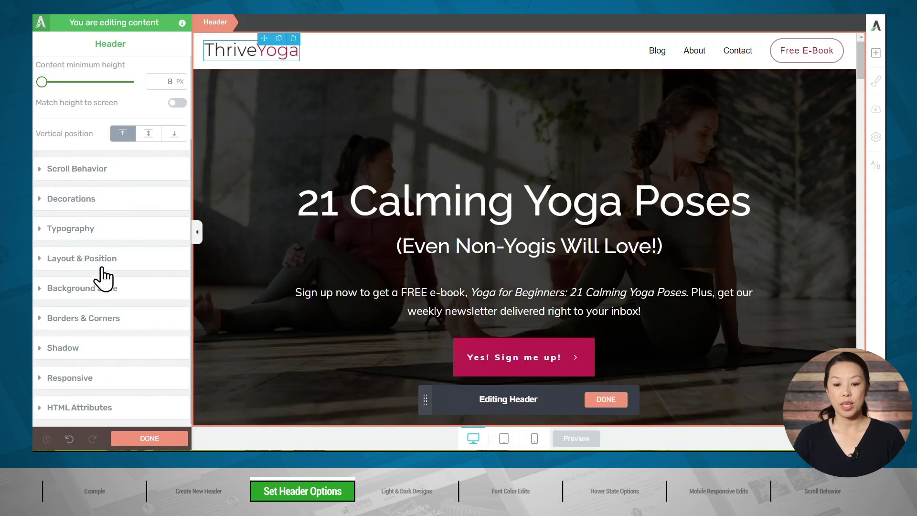
left_click(78, 289)
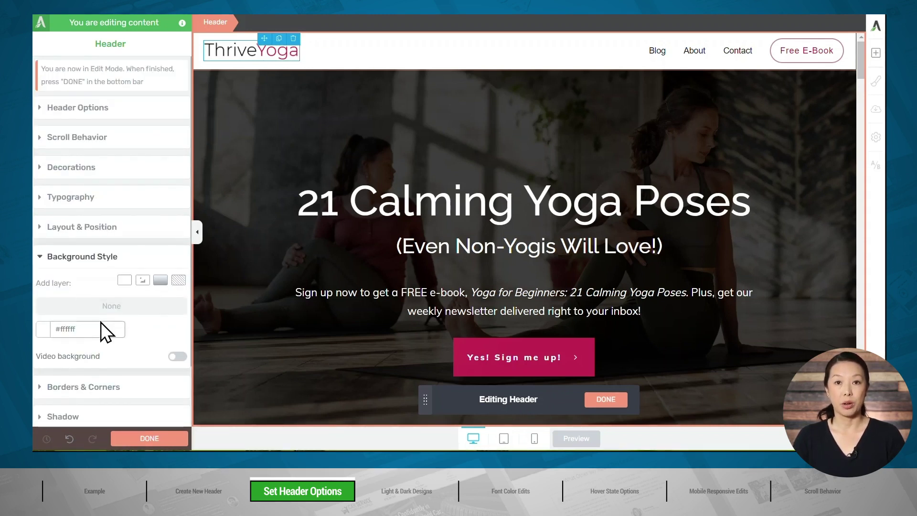
left_click(46, 335)
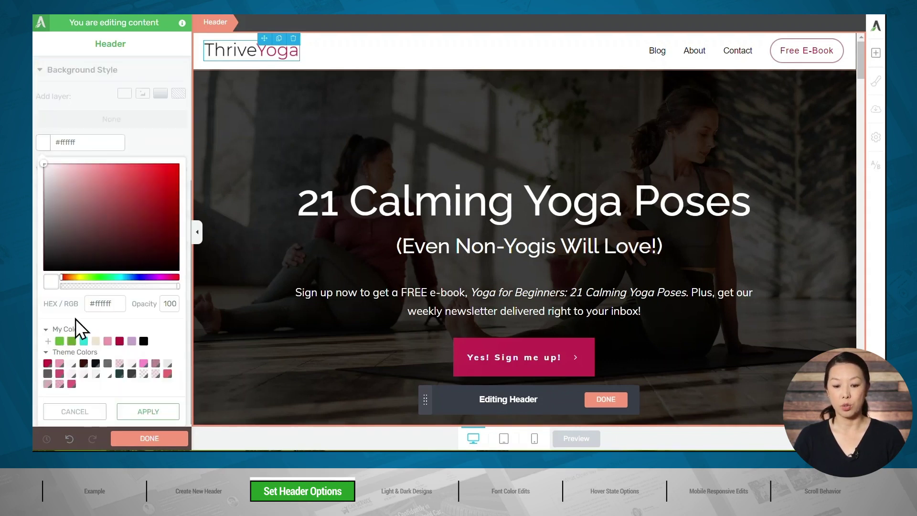
left_click(52, 283)
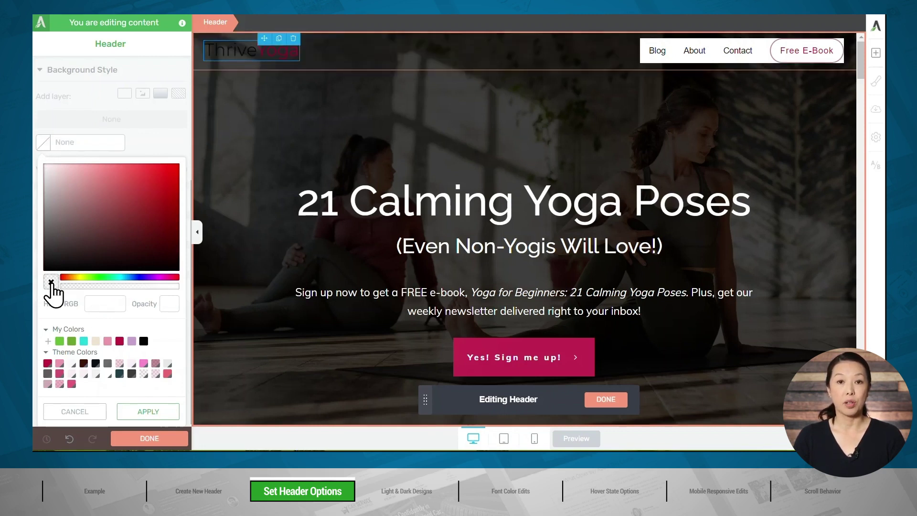
left_click(148, 412)
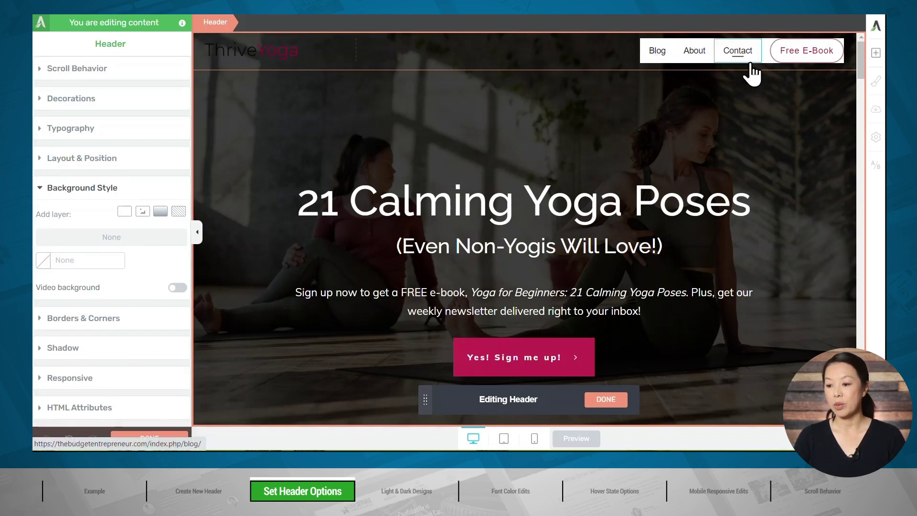
Step: Remove the background color from the header's entire custom menu
left_click(699, 52)
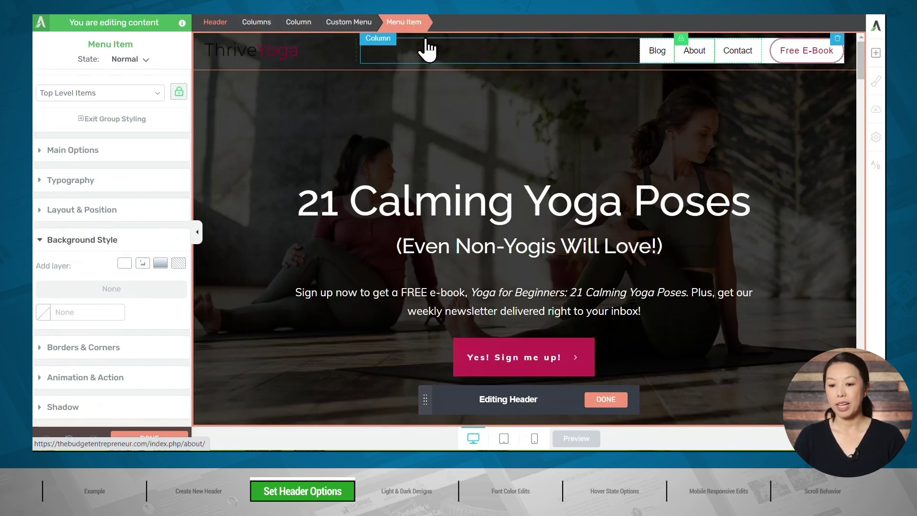
left_click(342, 24)
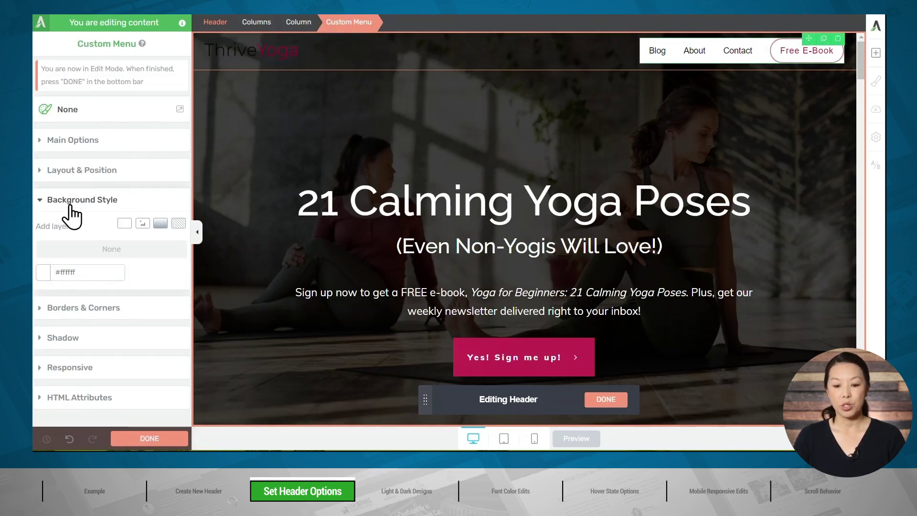
left_click(43, 276)
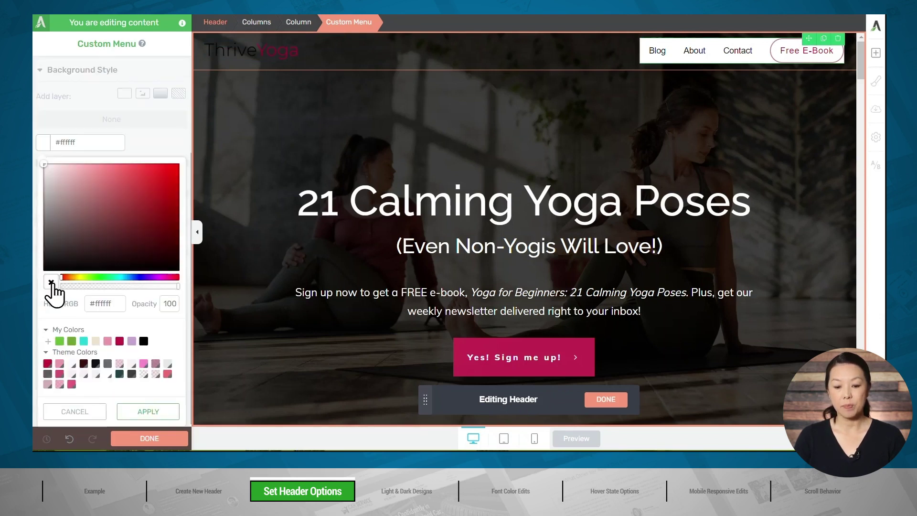
left_click(51, 284)
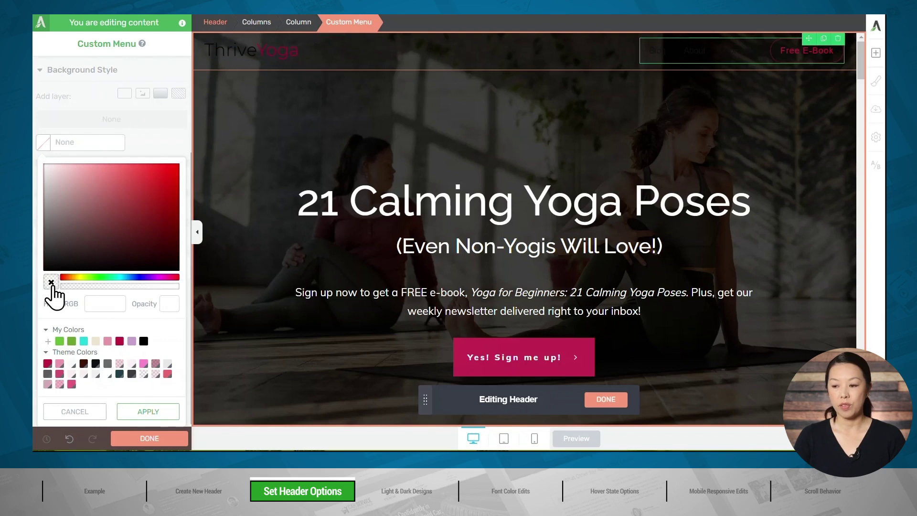
left_click(135, 411)
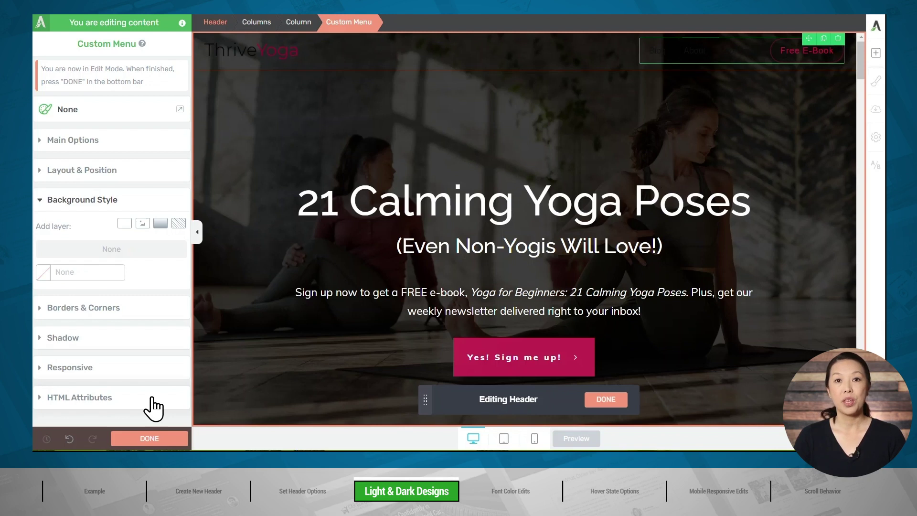
Step: Switch the header logo to the first Light variation
left_click(263, 51)
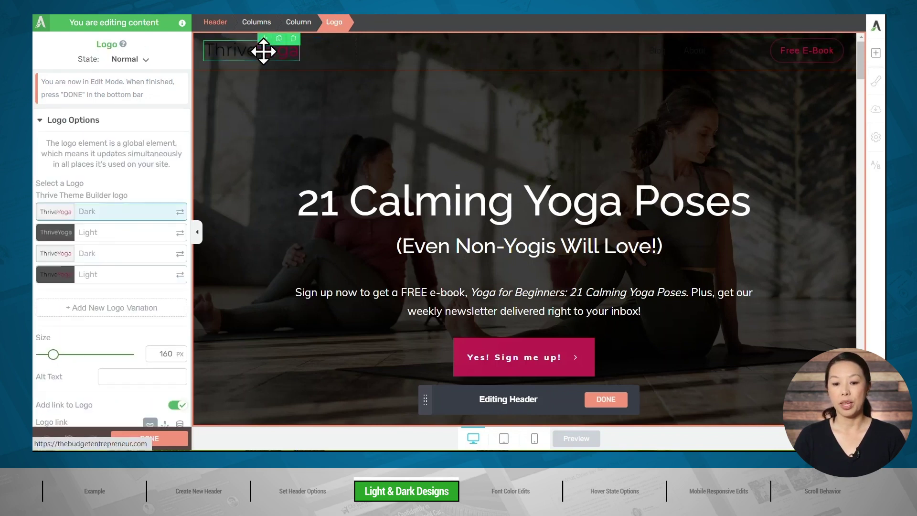
left_click(105, 236)
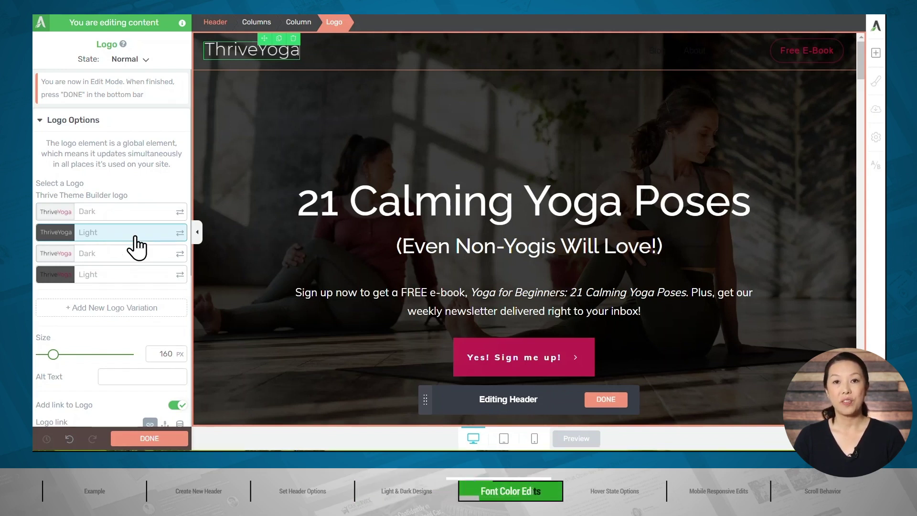
Step: Set the font color of the top-level menu items to the neutral background theme color #f8f8f8
left_click(663, 58)
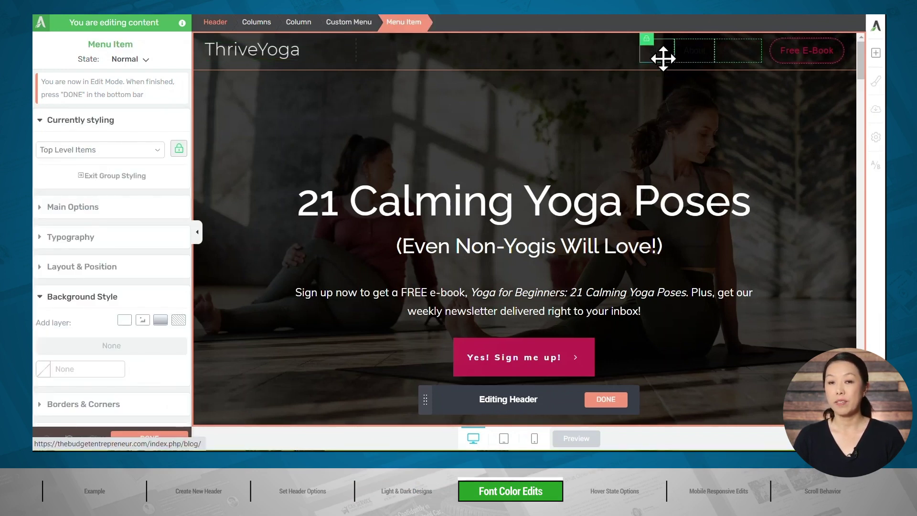
left_click(76, 239)
left_click(105, 282)
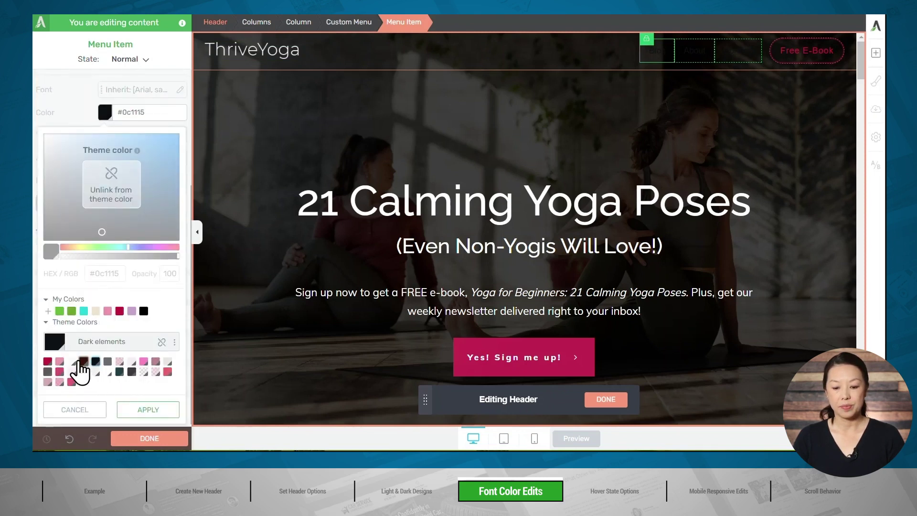
left_click(72, 362)
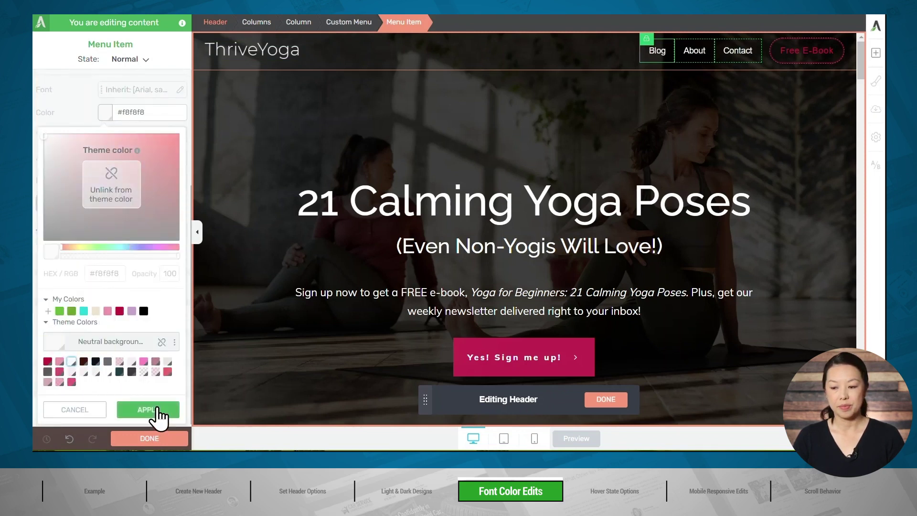
left_click(152, 411)
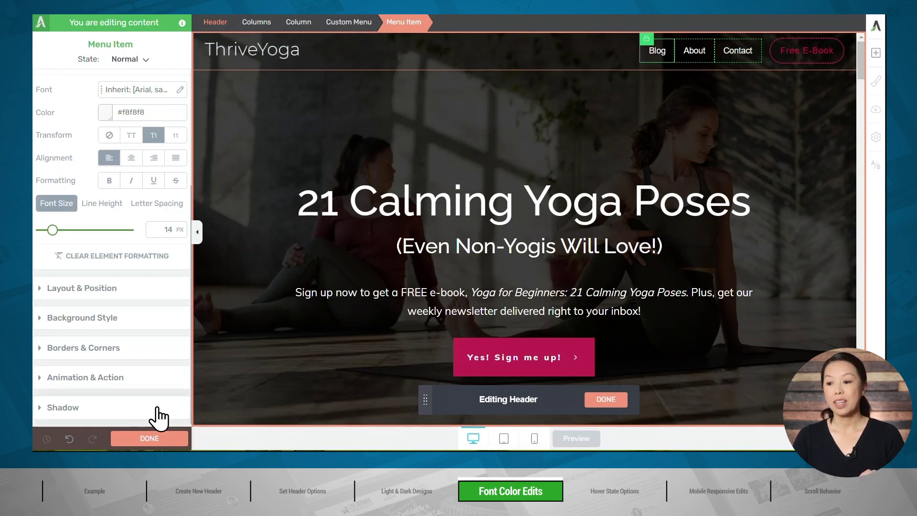
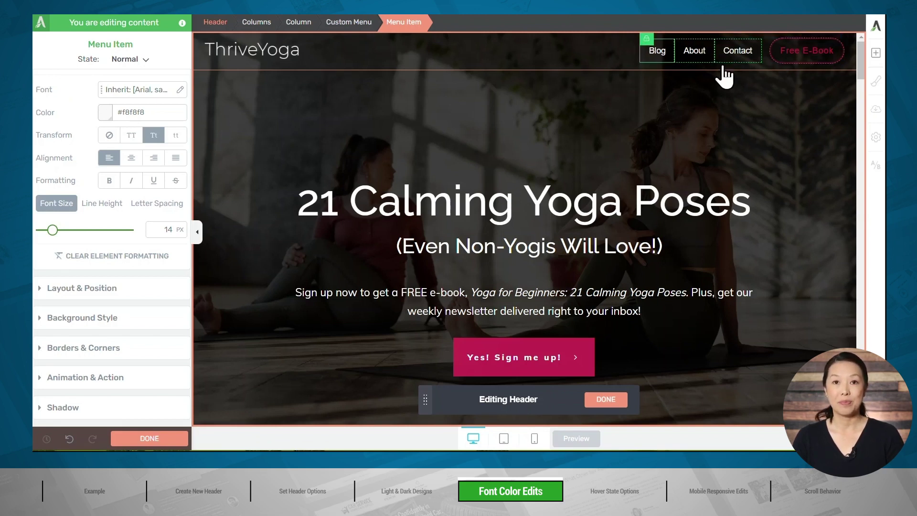
Step: Select the Free E-Book menu button and the Contact item to compare their typography settings
left_click(785, 51)
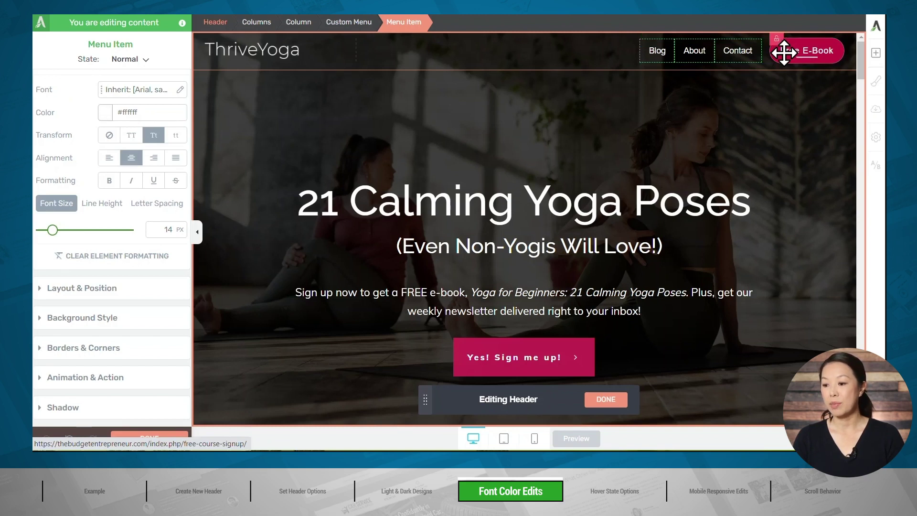
left_click(784, 51)
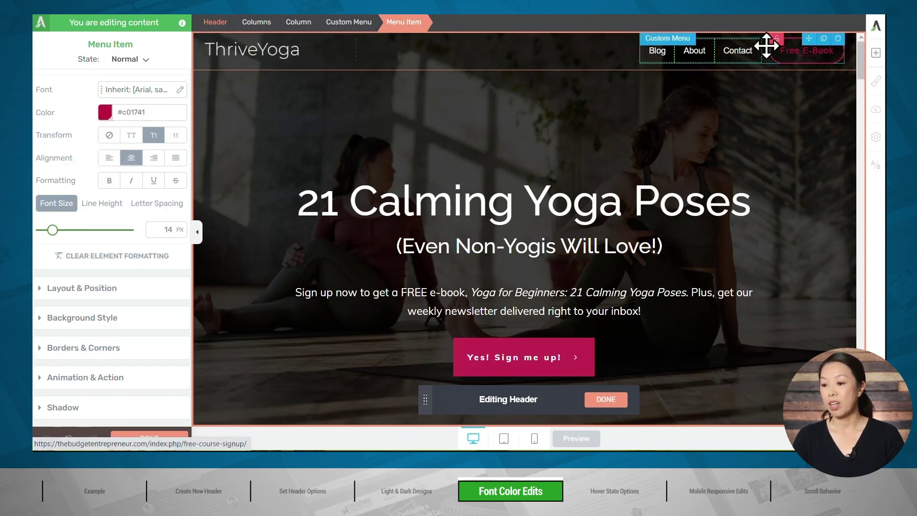
left_click(737, 50)
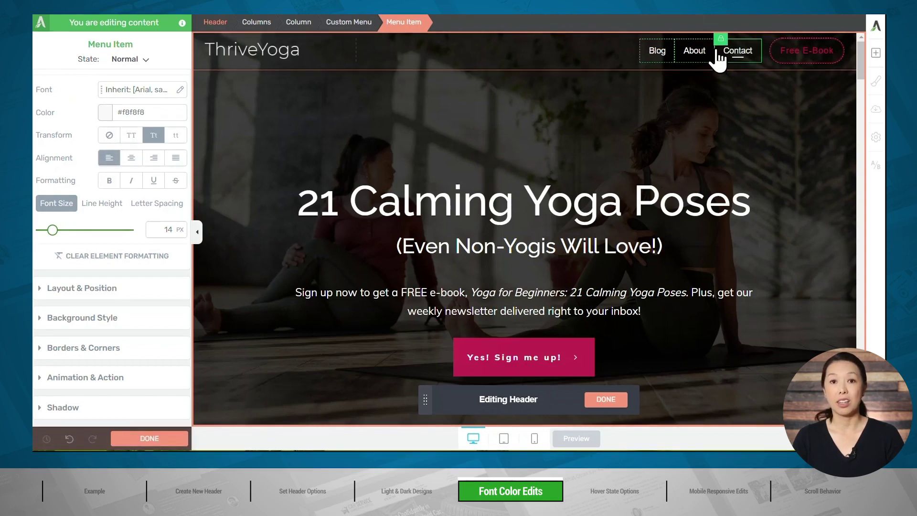
Step: Select the Free E-Book menu button and toggle its group styling lock, leaving it unlocked for individual styling
left_click(778, 62)
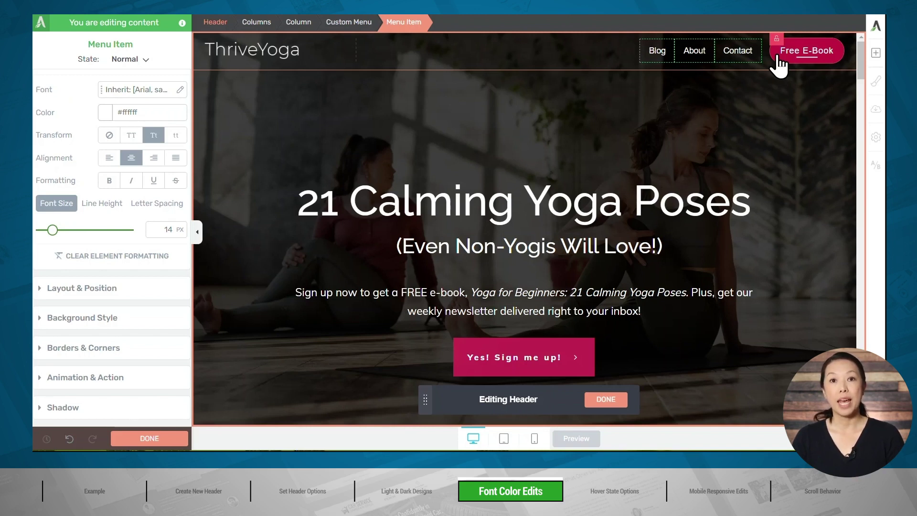
left_click(776, 39)
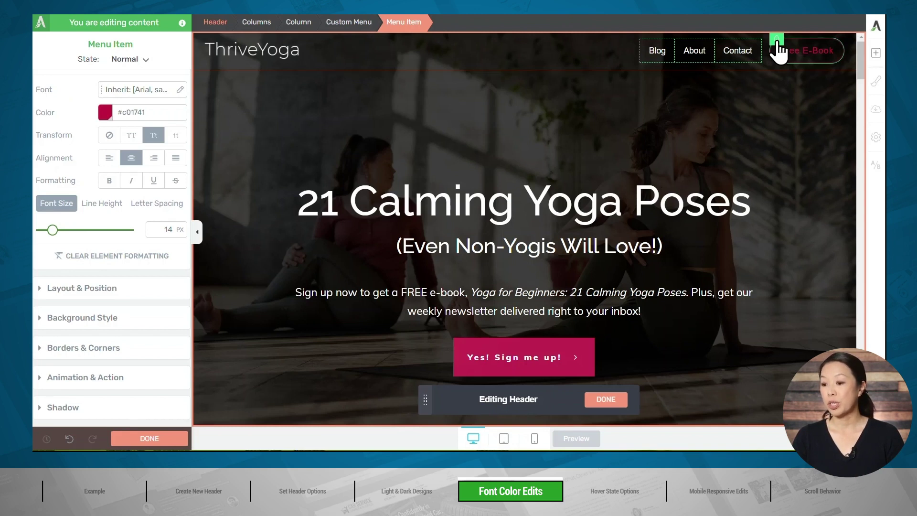
left_click(776, 40)
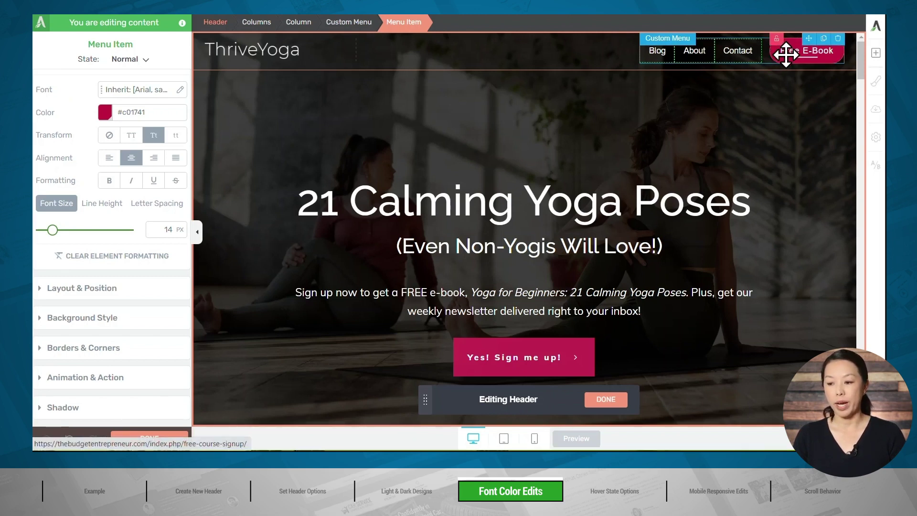
Step: Add a solid white #ffffff background layer at 100 opacity to the Free E-Book menu button
left_click(62, 318)
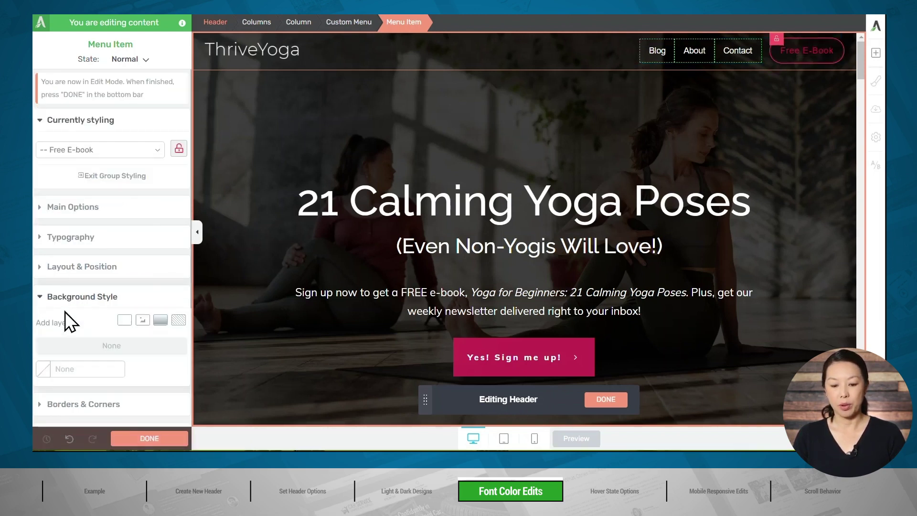
left_click(128, 321)
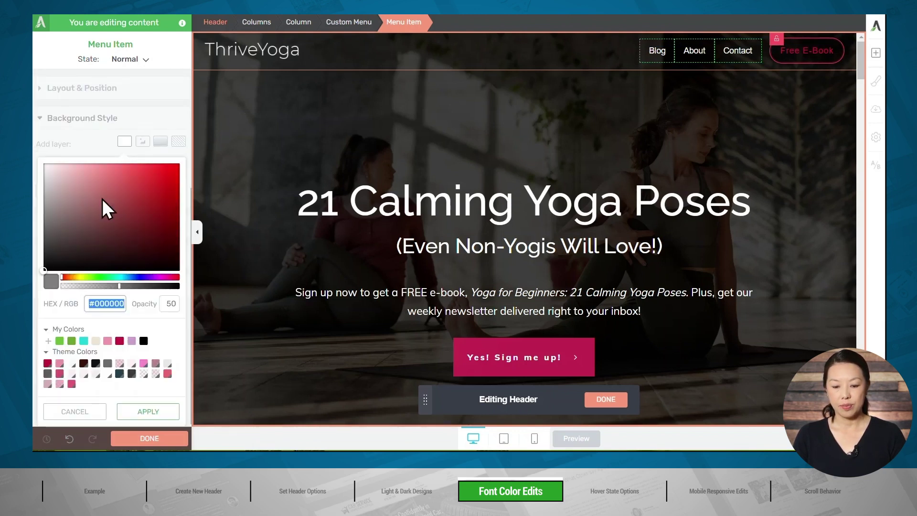
left_click_drag(102, 199, 33, 164)
left_click_drag(118, 285, 181, 297)
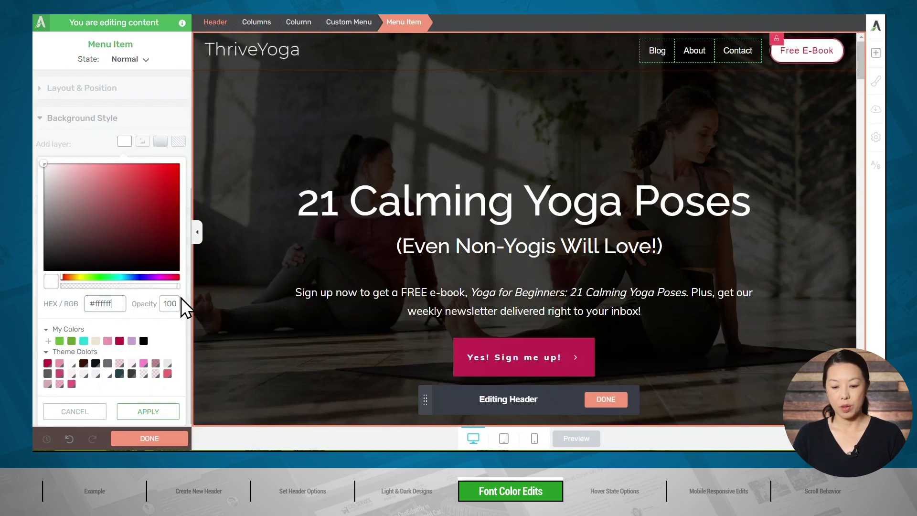
left_click(148, 411)
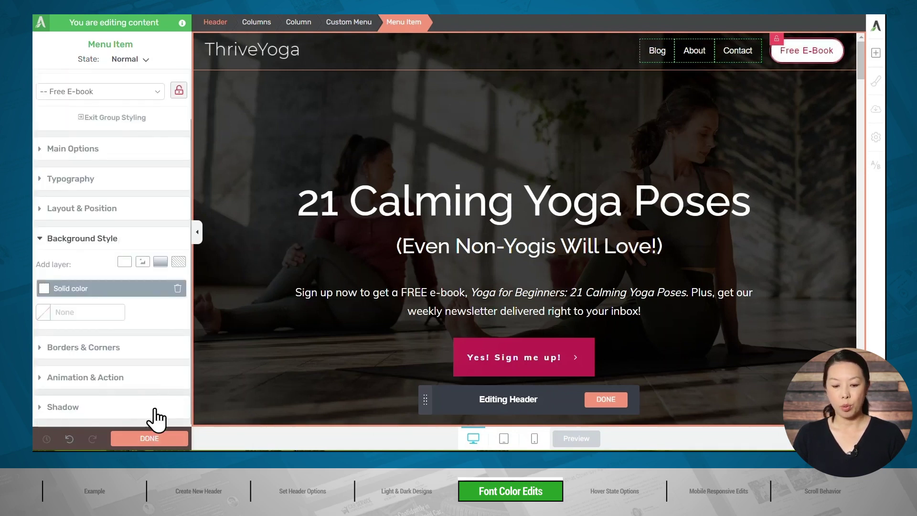
Step: Set the border width of the Free E-Book menu button to 0 px
left_click(99, 347)
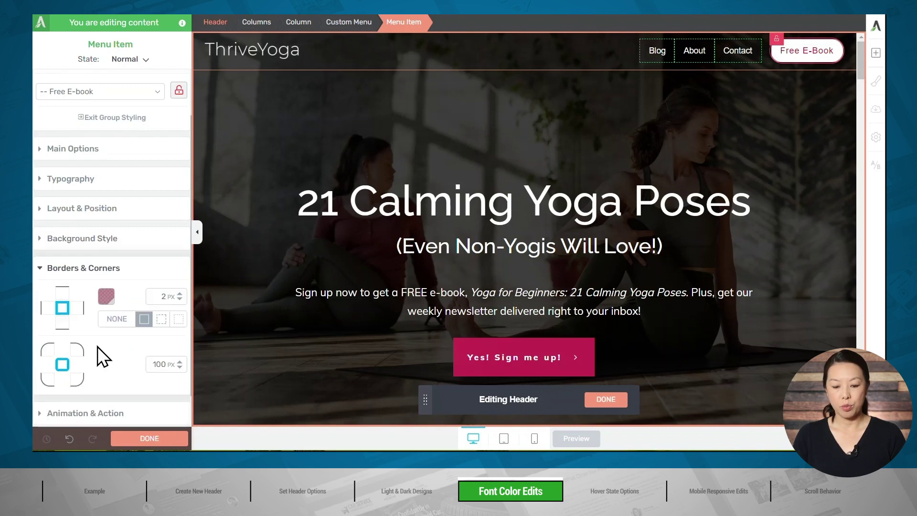
double_click(162, 296)
type("0")
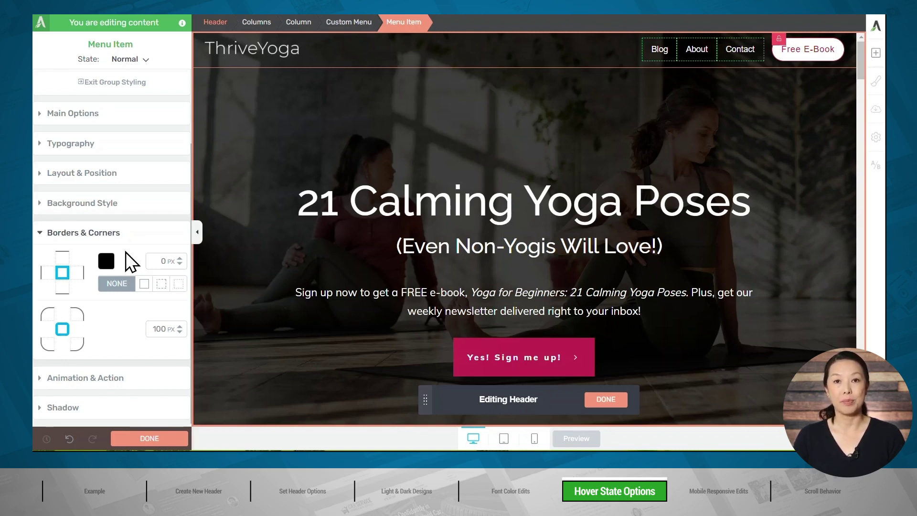
Step: Set the hover font color of the top-level menu items to the saved Carissma color #ea95aa, and return to the Normal state
left_click(684, 67)
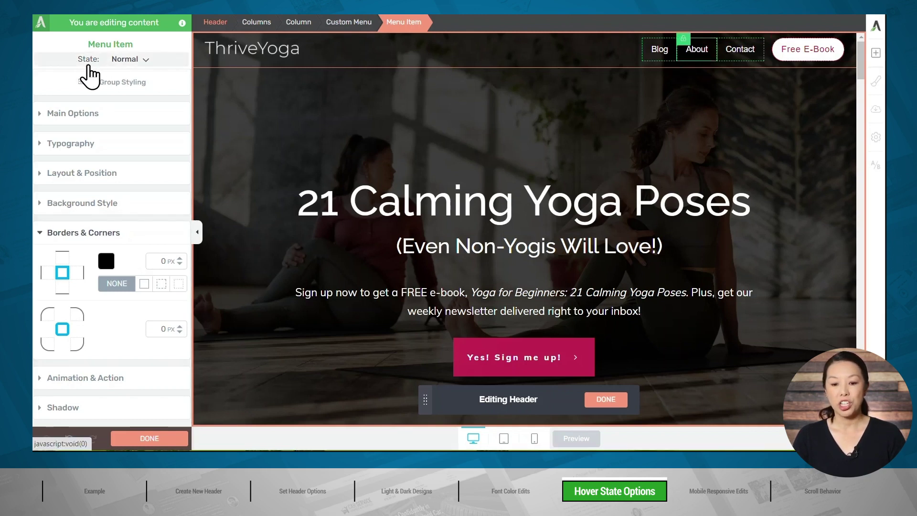
left_click(122, 61)
left_click(115, 95)
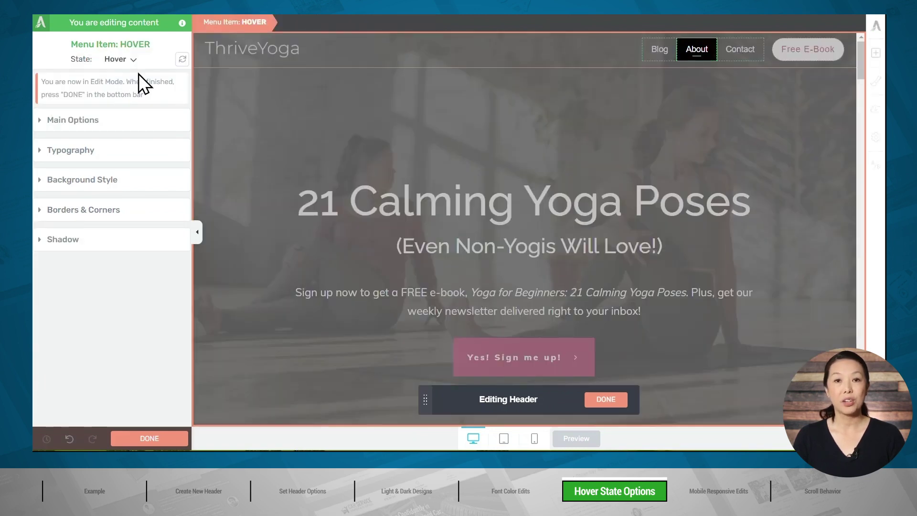
left_click(79, 152)
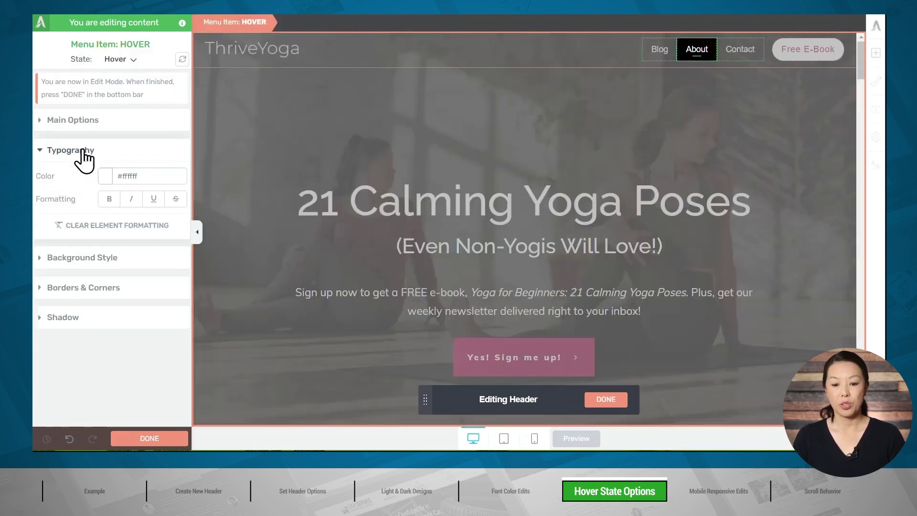
left_click(104, 177)
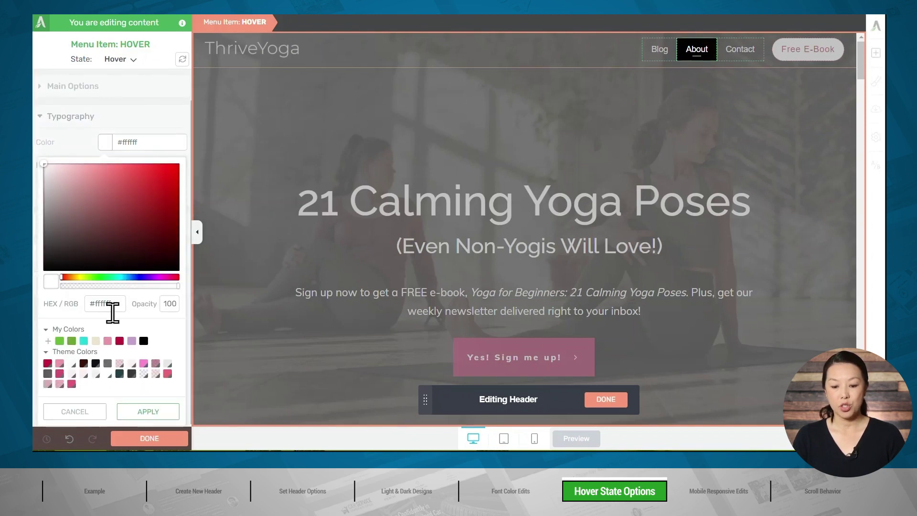
left_click(108, 340)
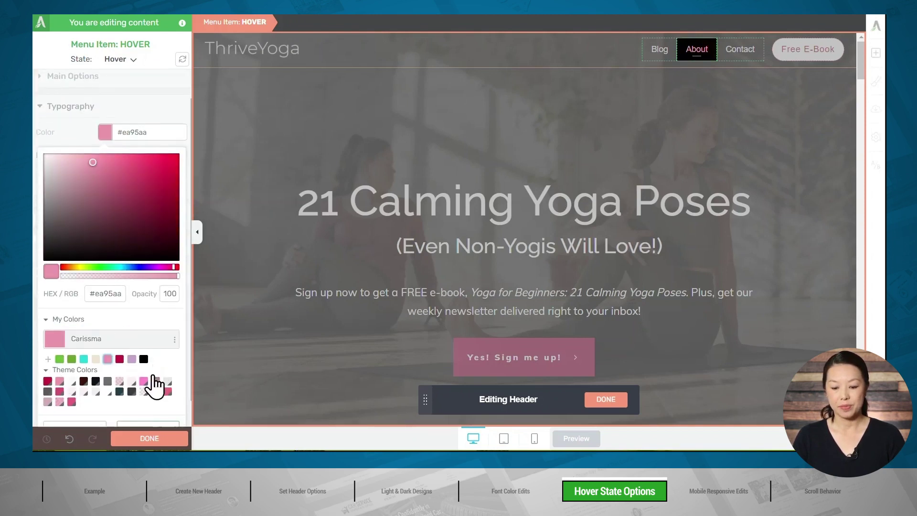
left_click(147, 412)
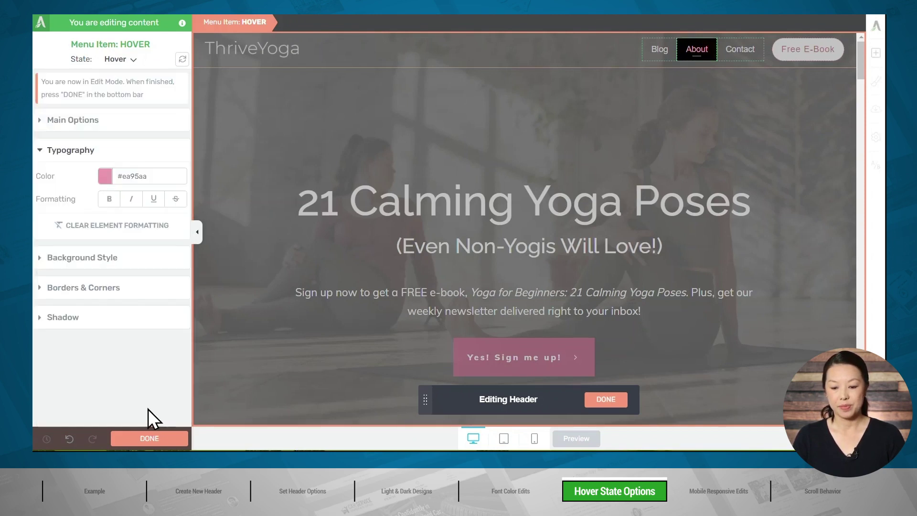
left_click(122, 62)
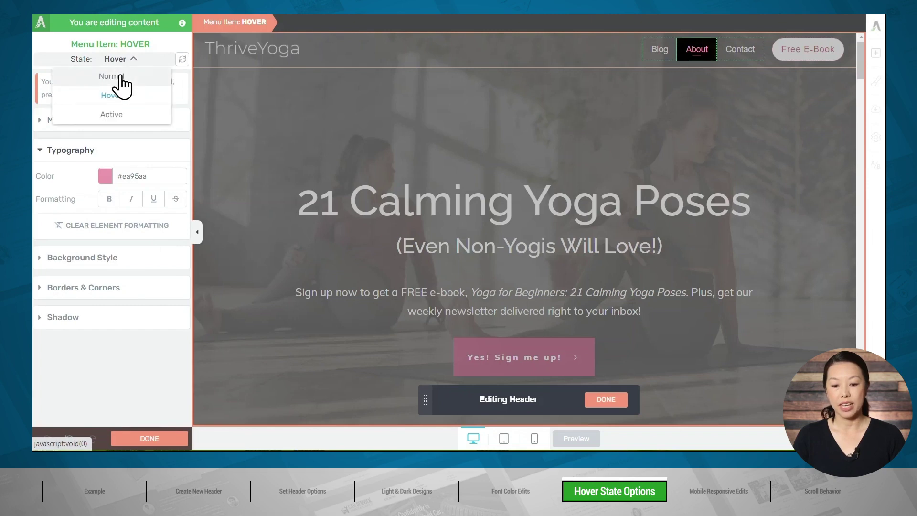
left_click(121, 75)
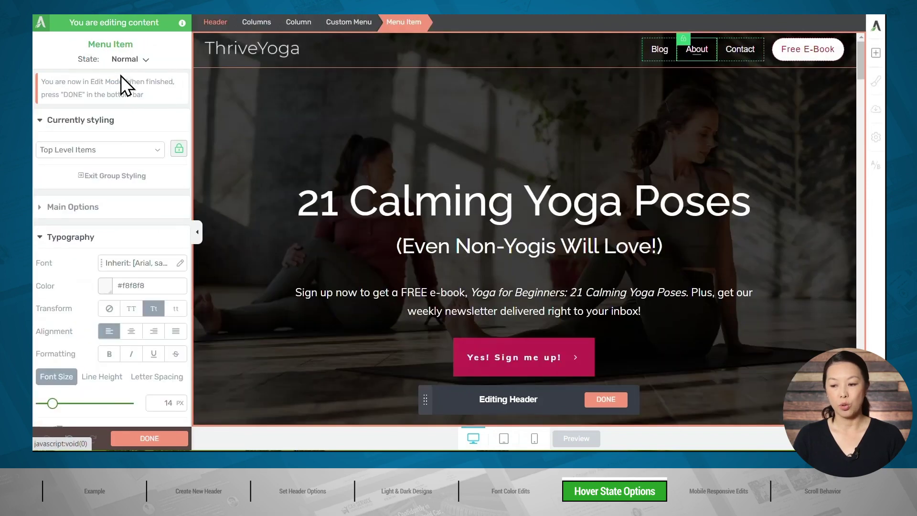
Step: In the tablet view, set the custom menu's hamburger icon color to the light theme color #f8f8f8
left_click(650, 67)
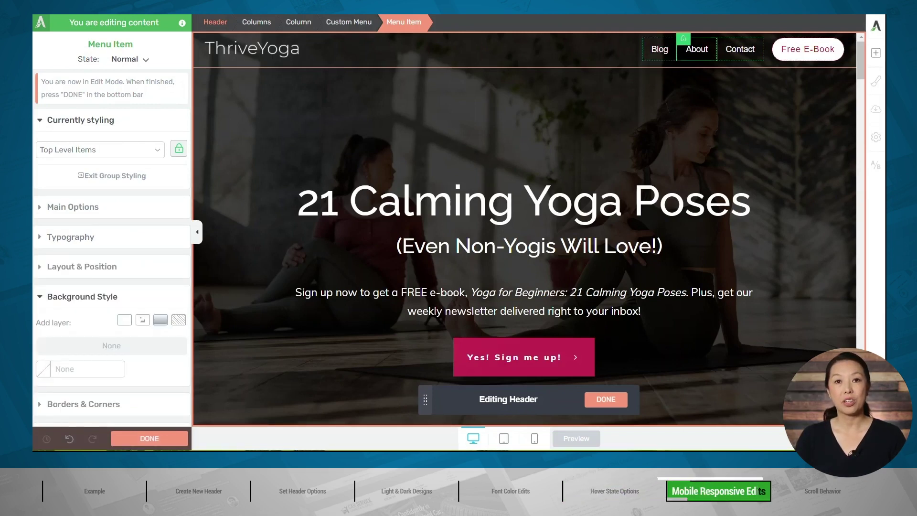
left_click(505, 439)
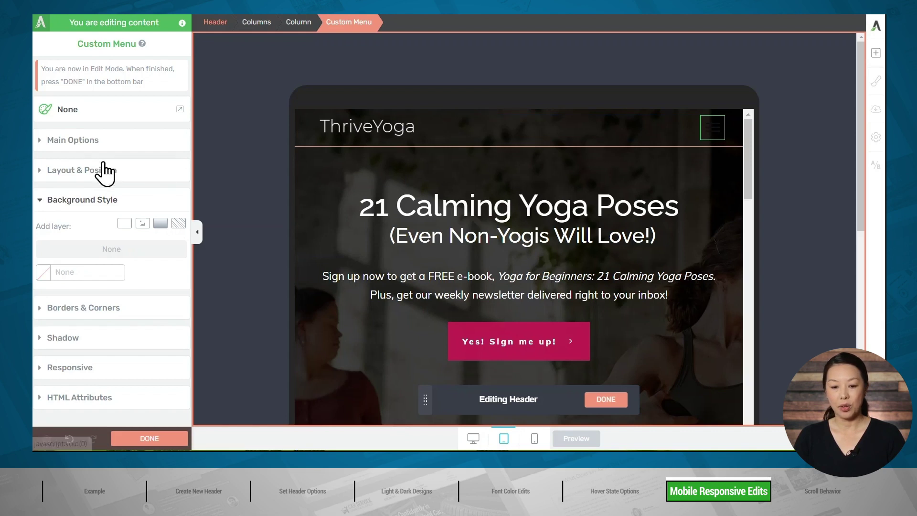
left_click(85, 143)
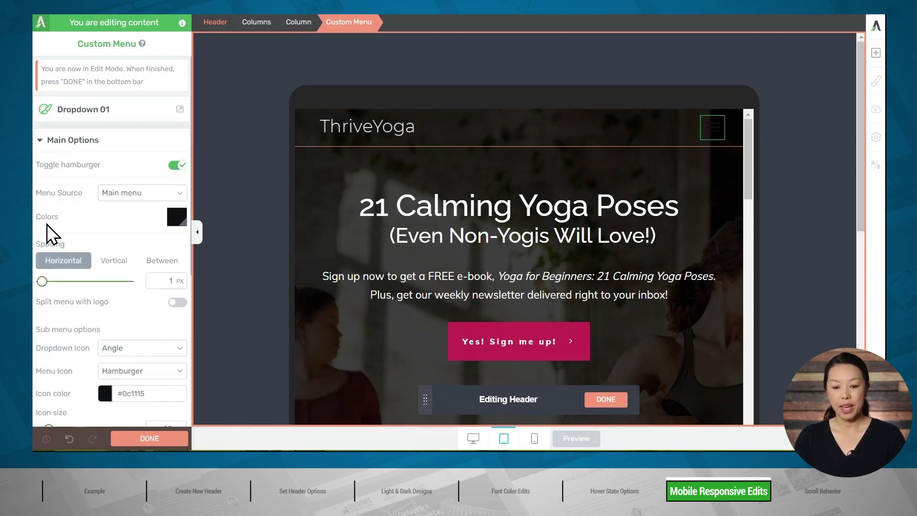
left_click(178, 217)
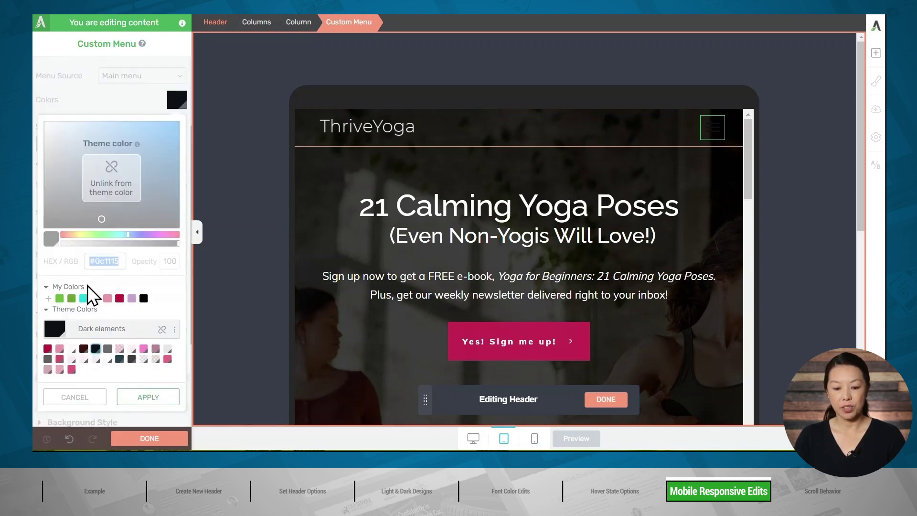
left_click(72, 348)
left_click(140, 398)
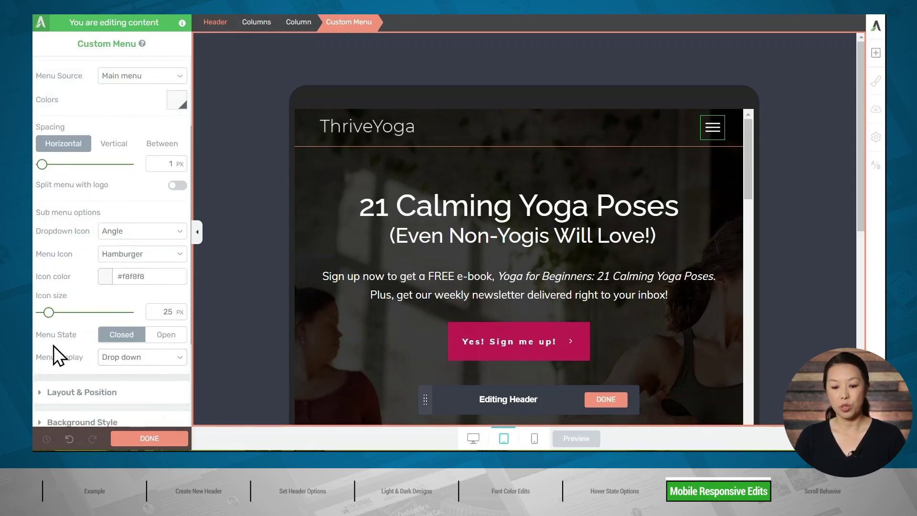
Step: Set the tablet menu state to Open and add a solid white #ffffff background layer at 100 opacity to the dropdown menu
left_click(174, 338)
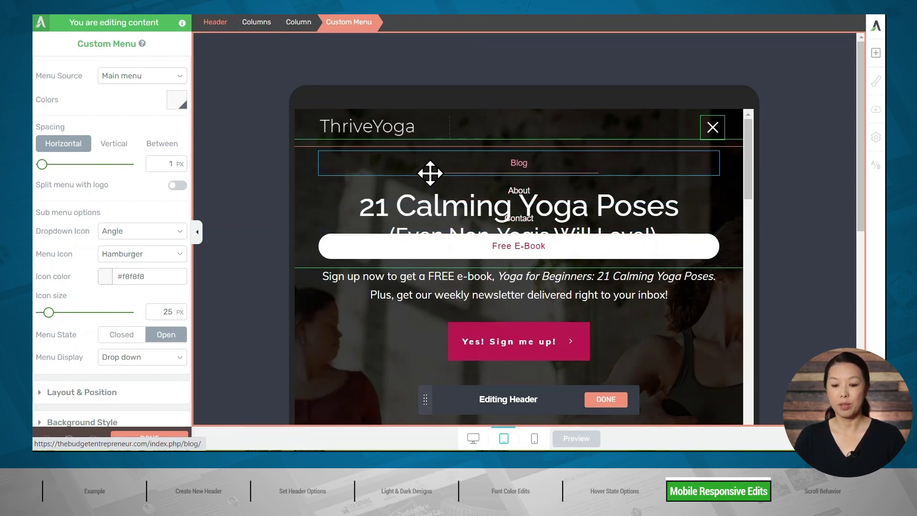
scroll(133, 237, "down", 3)
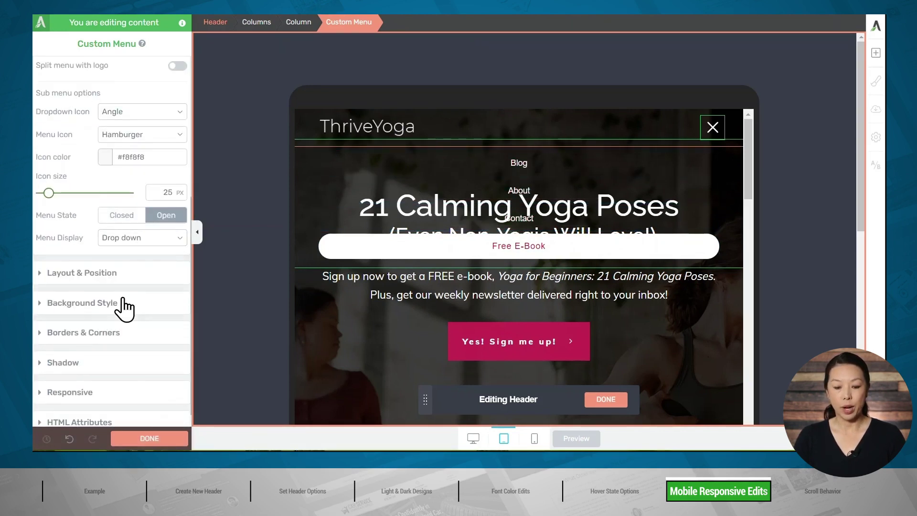
left_click(75, 305)
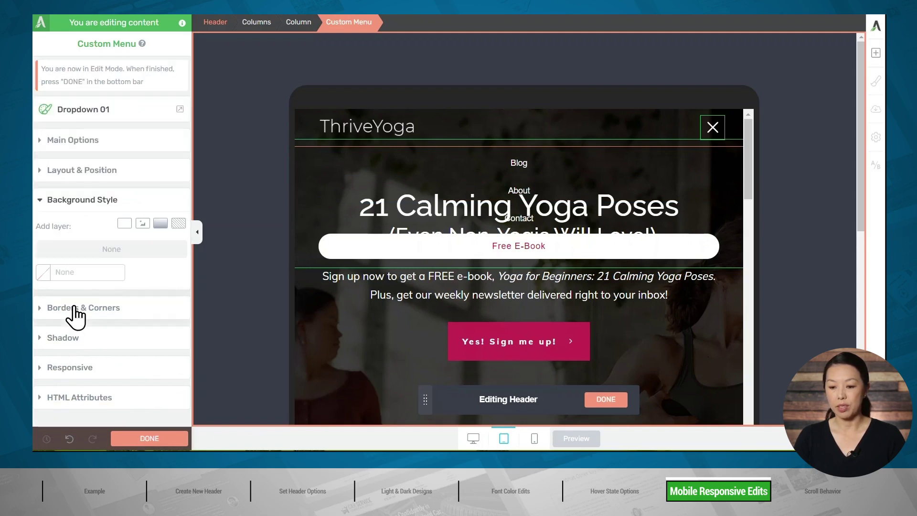
left_click(123, 223)
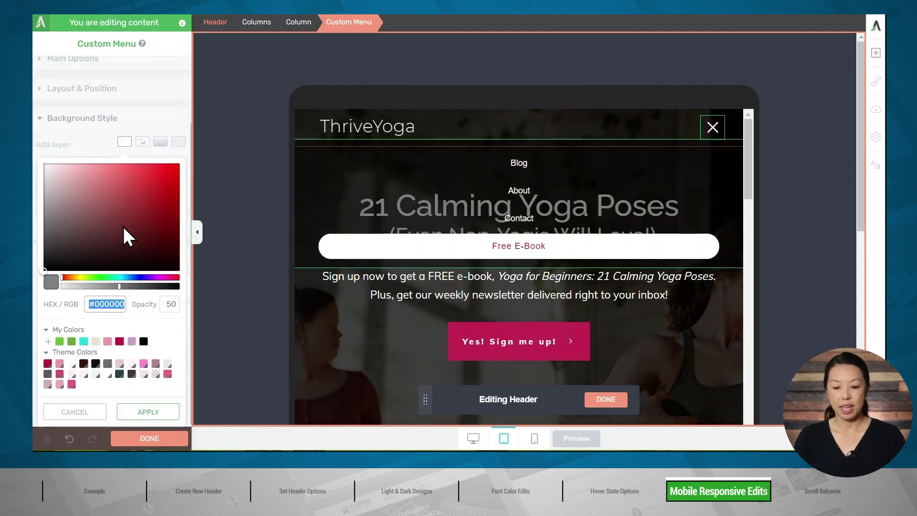
left_click(54, 184)
left_click_drag(55, 185, 34, 152)
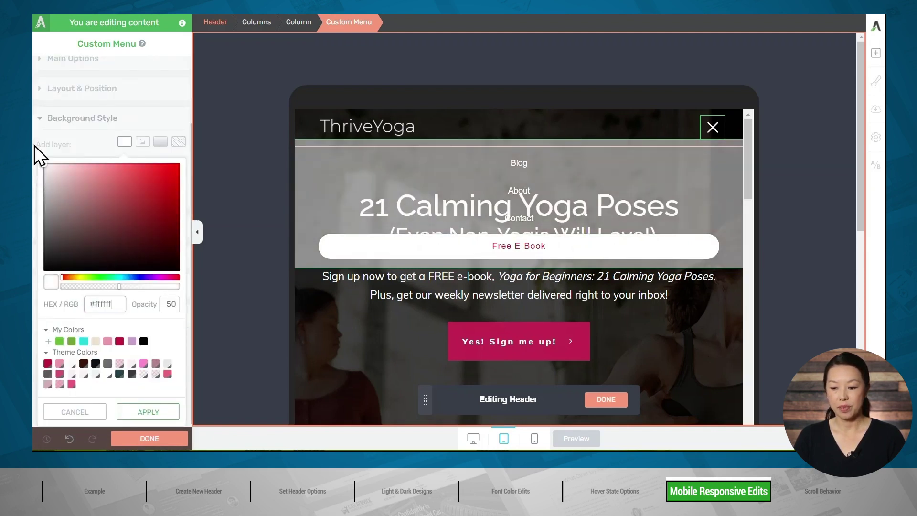
left_click_drag(120, 286, 184, 283)
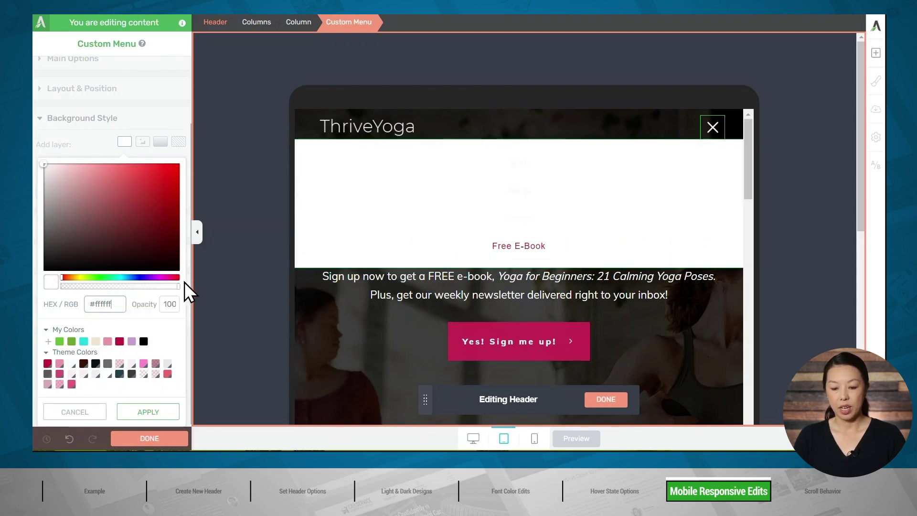
left_click(147, 412)
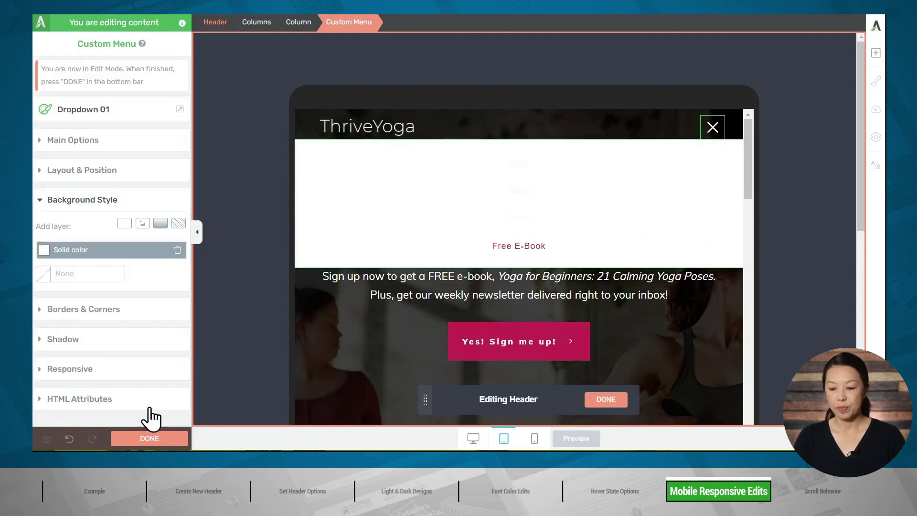
Step: Set the font color of the top-level items in the open tablet menu to black #000000
left_click(425, 218)
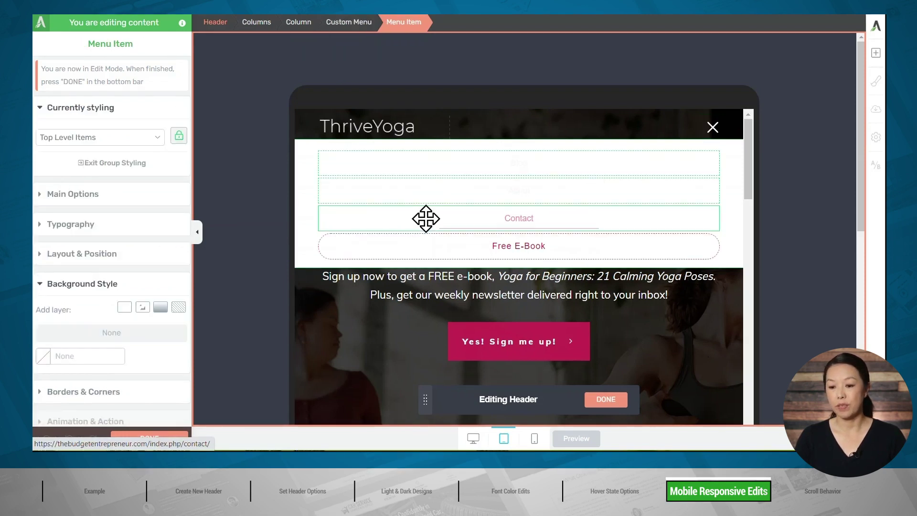
left_click(65, 228)
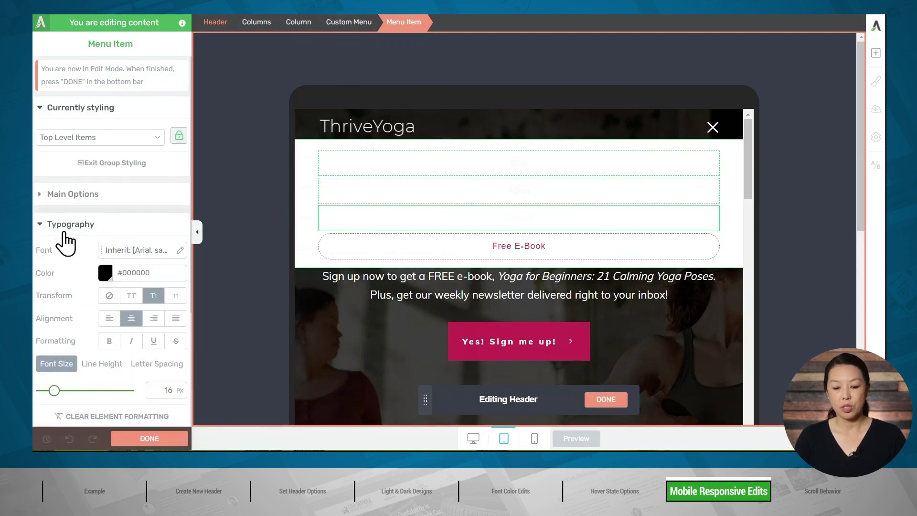
left_click(103, 273)
left_click(98, 231)
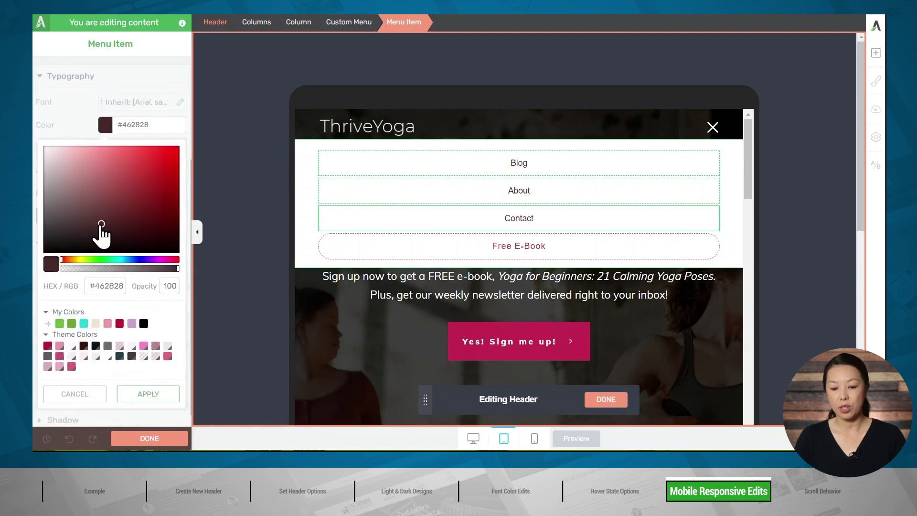
left_click(42, 257)
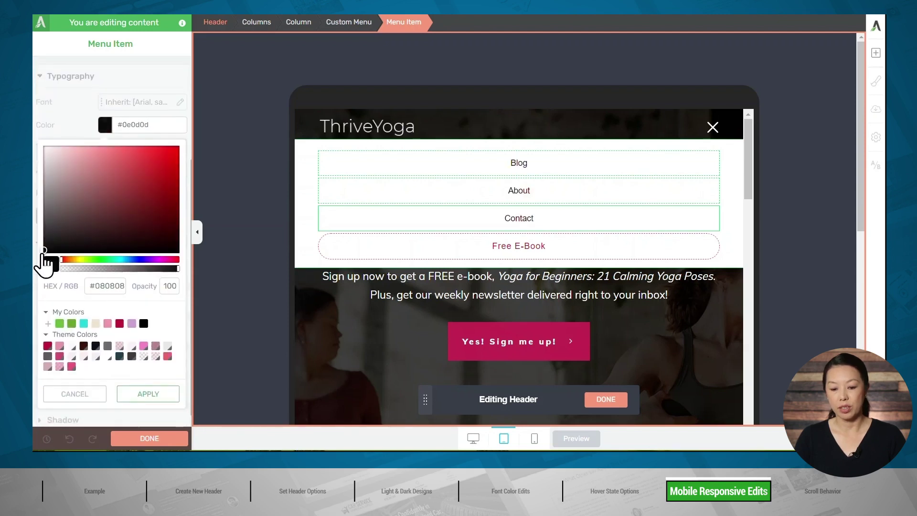
left_click(164, 388)
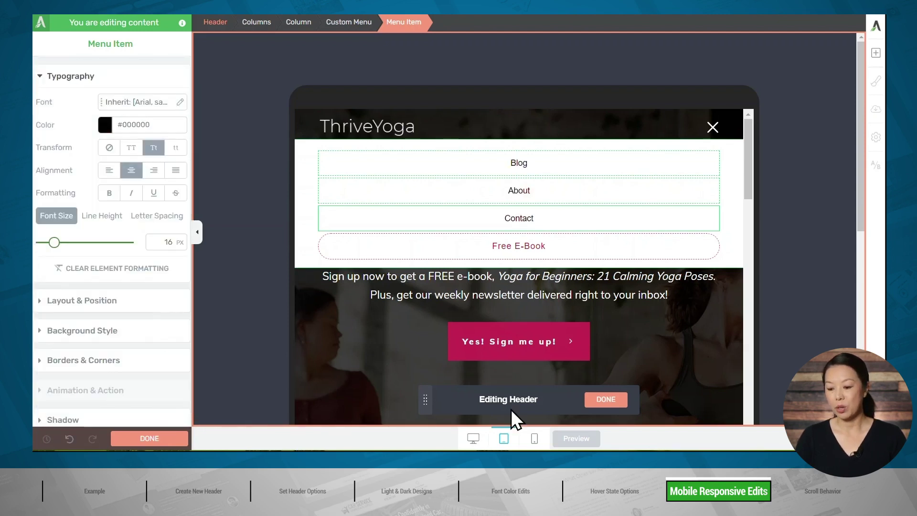
Step: Check the custom menu's open state in the mobile view and return to the desktop view
left_click(536, 441)
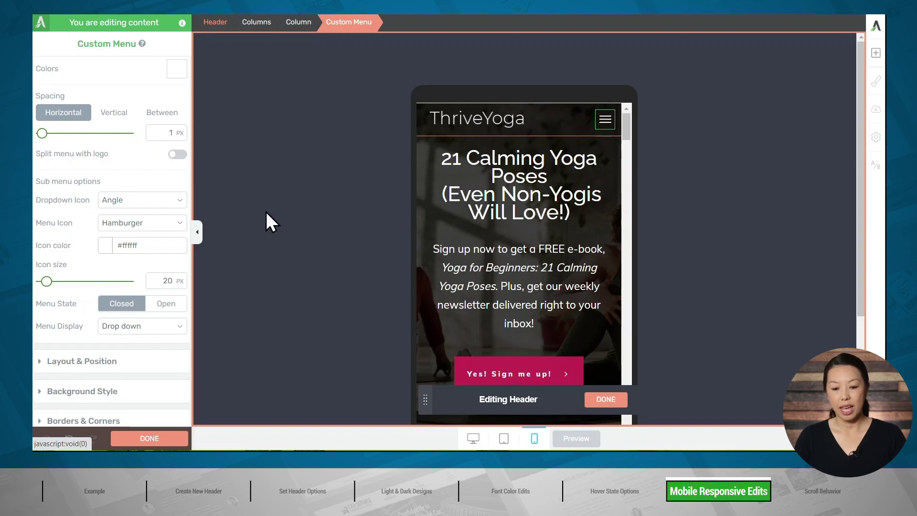
left_click(157, 305)
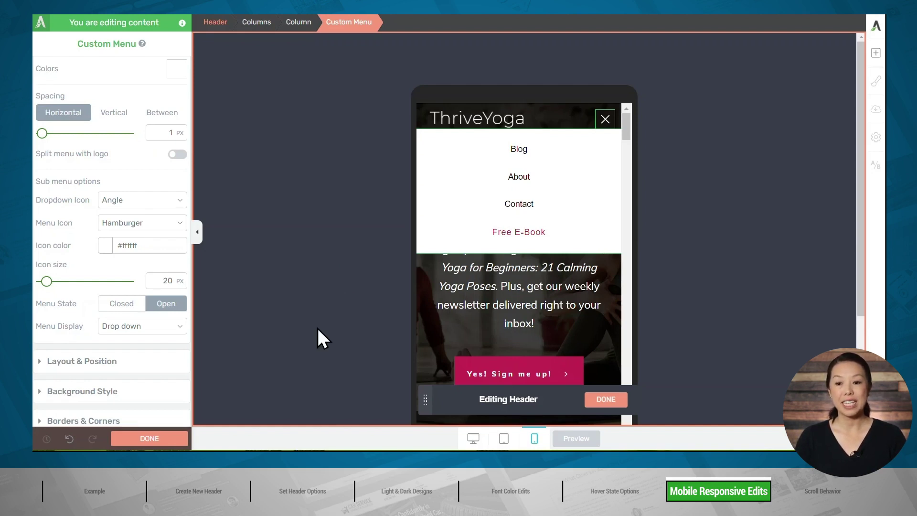
left_click(473, 439)
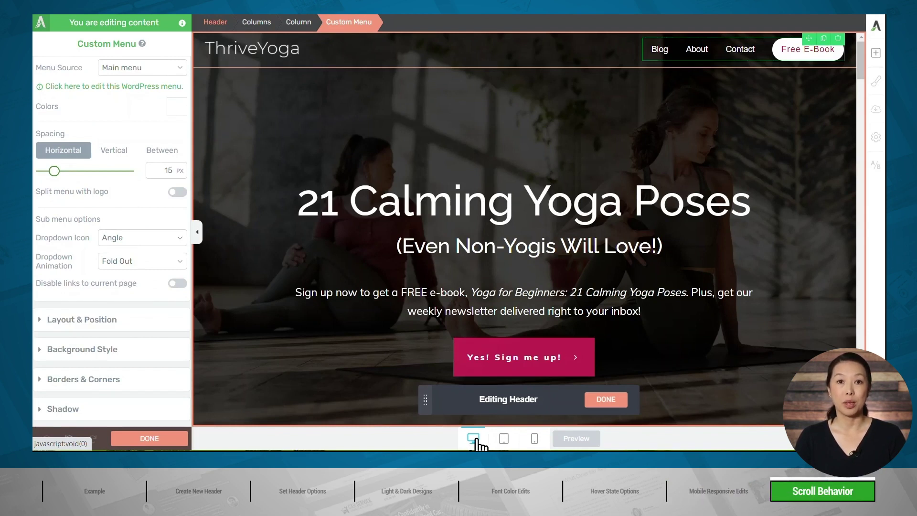
Step: Enable Switch on scroll for the sticky header, set Switch after to 200 px, and dismiss the header states notice
left_click(213, 24)
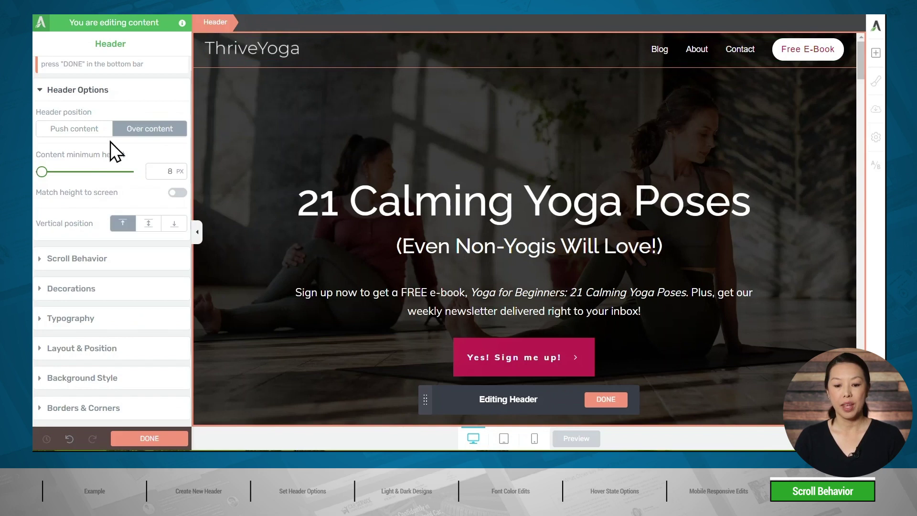
left_click(76, 264)
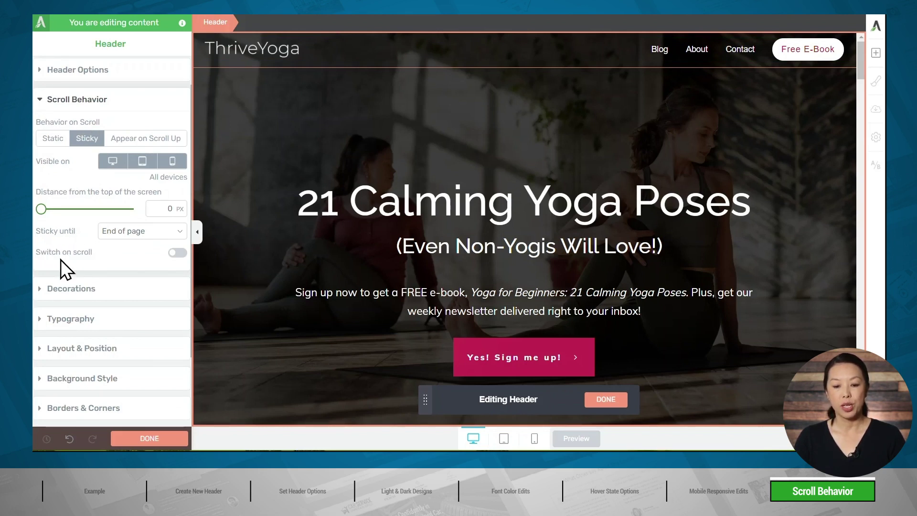
left_click(179, 253)
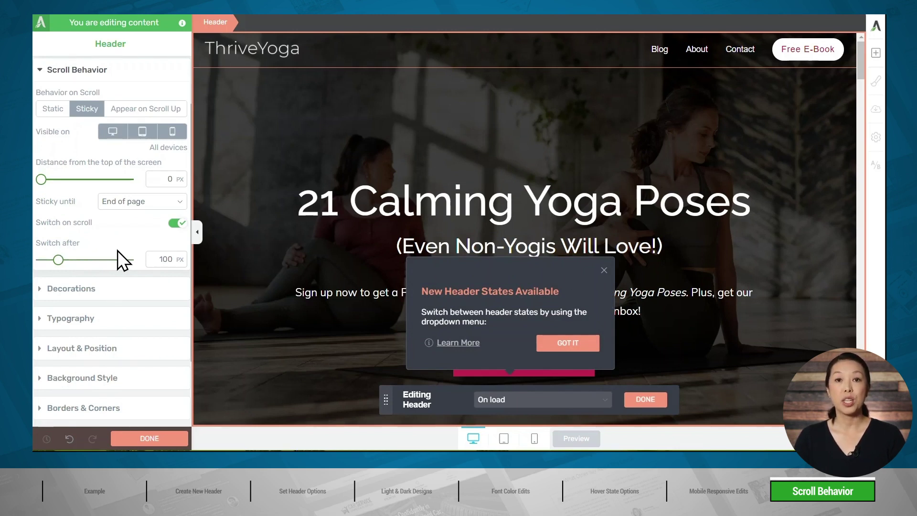
double_click(153, 255)
type("200")
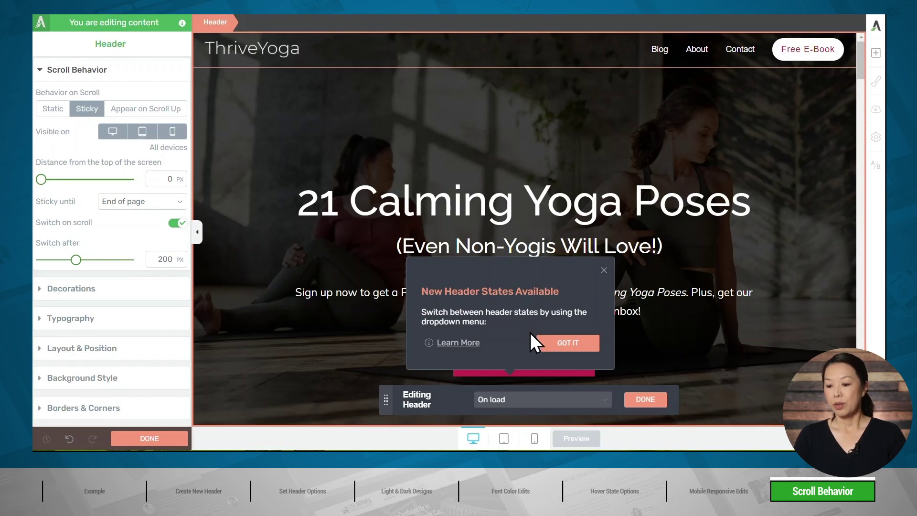
left_click(596, 347)
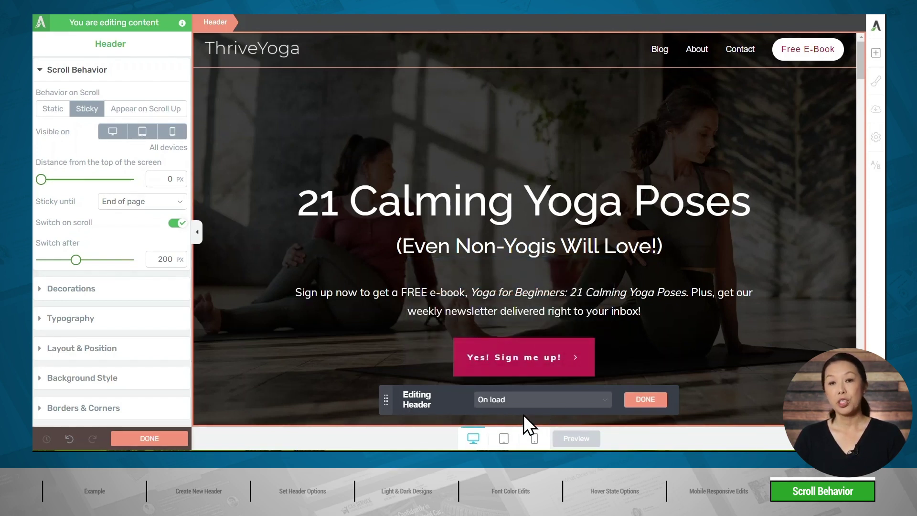
Step: Switch the header to its On scroll state and set its background color to white #ffffff
left_click(539, 399)
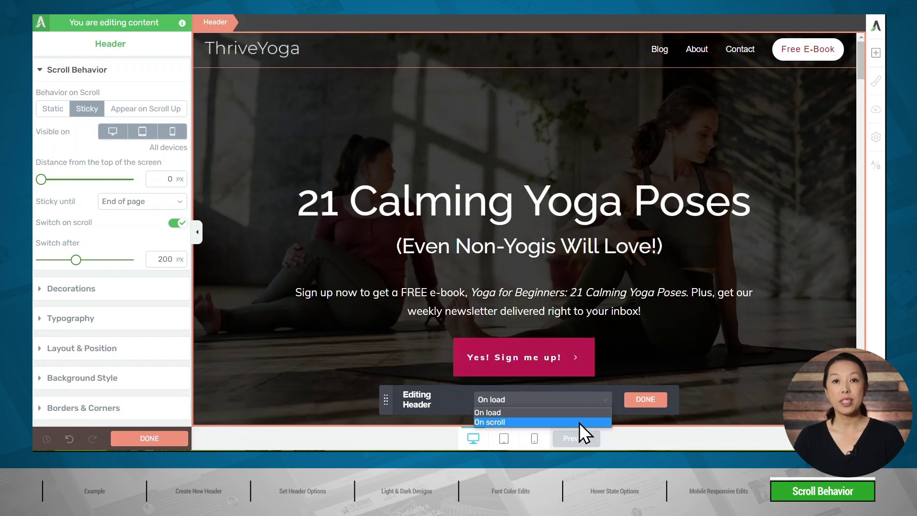
left_click(542, 420)
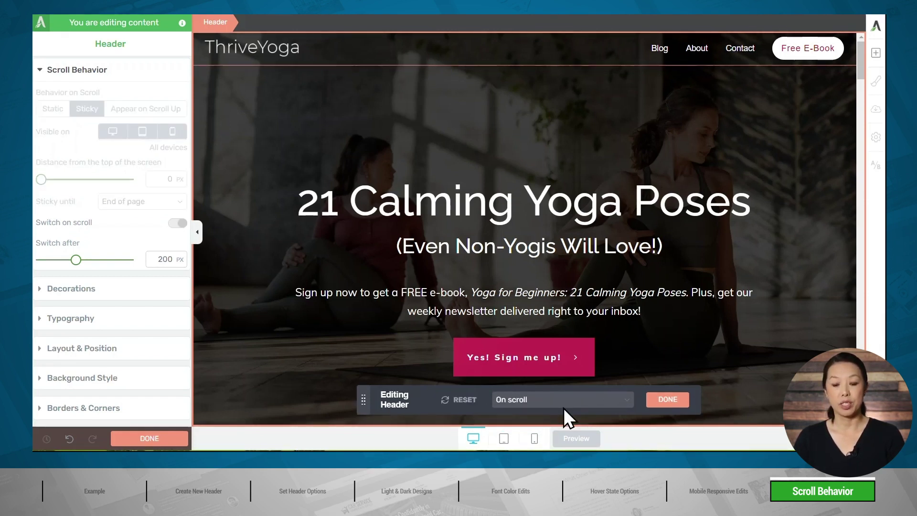
left_click(89, 380)
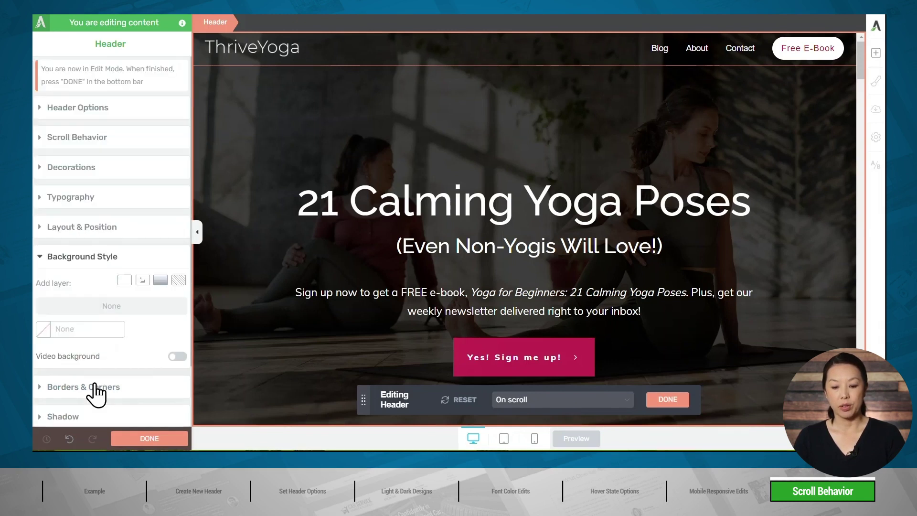
left_click(43, 329)
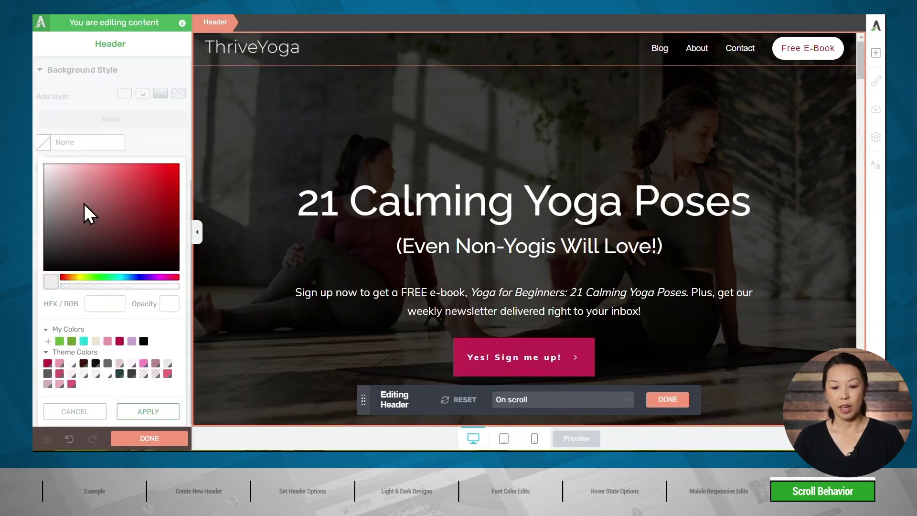
left_click(46, 164)
left_click_drag(44, 157, 35, 160)
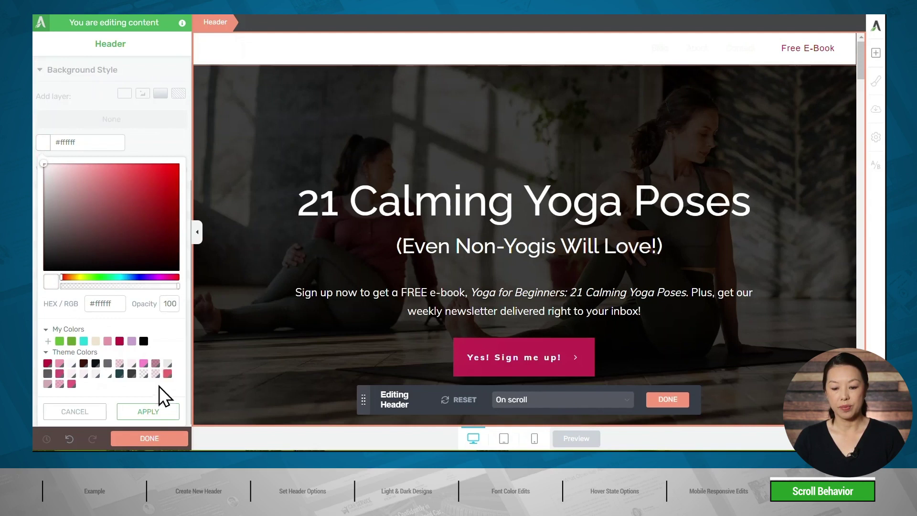
left_click(149, 412)
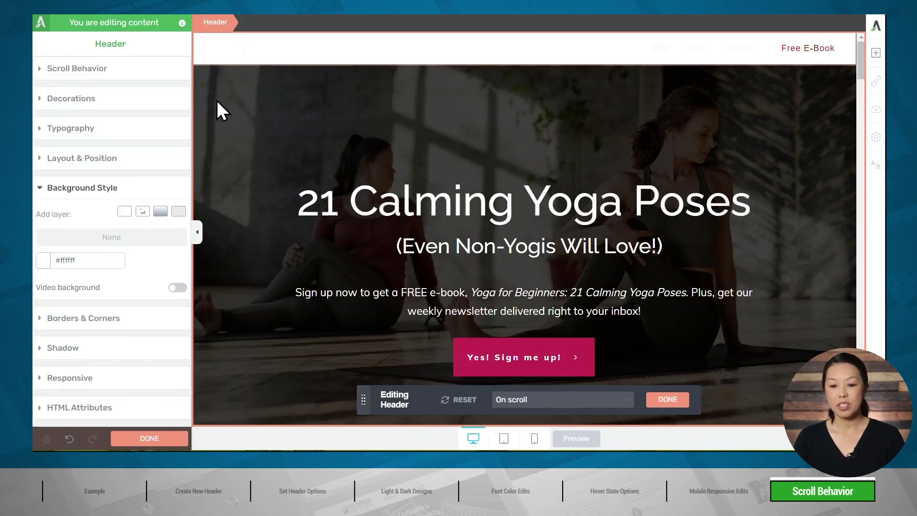
Step: Change the scroll header's logo to the Dark variation and its top-level menu items' font color to the Dark Accent theme color #3d0505
left_click(226, 50)
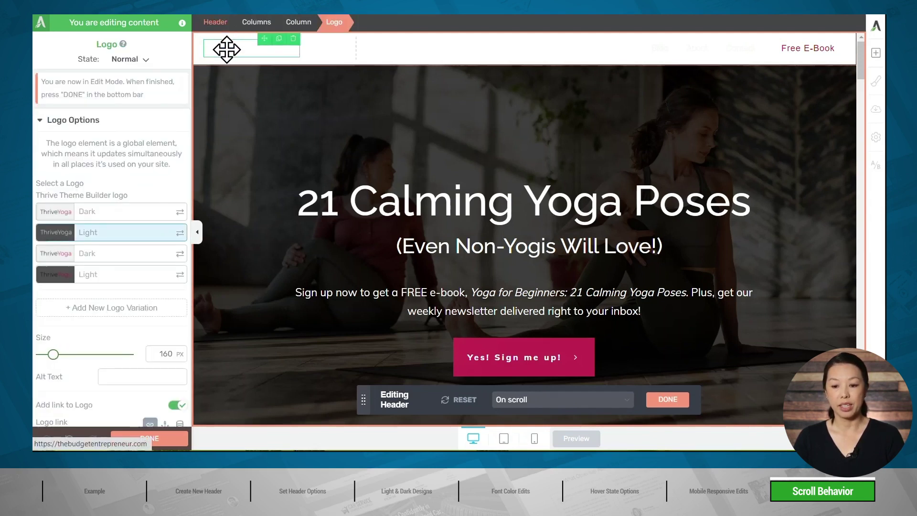
left_click(95, 214)
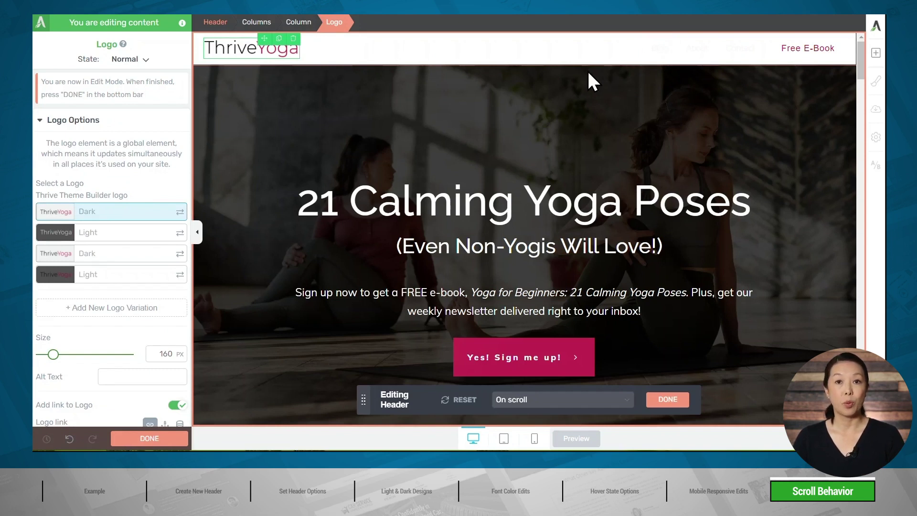
left_click(652, 54)
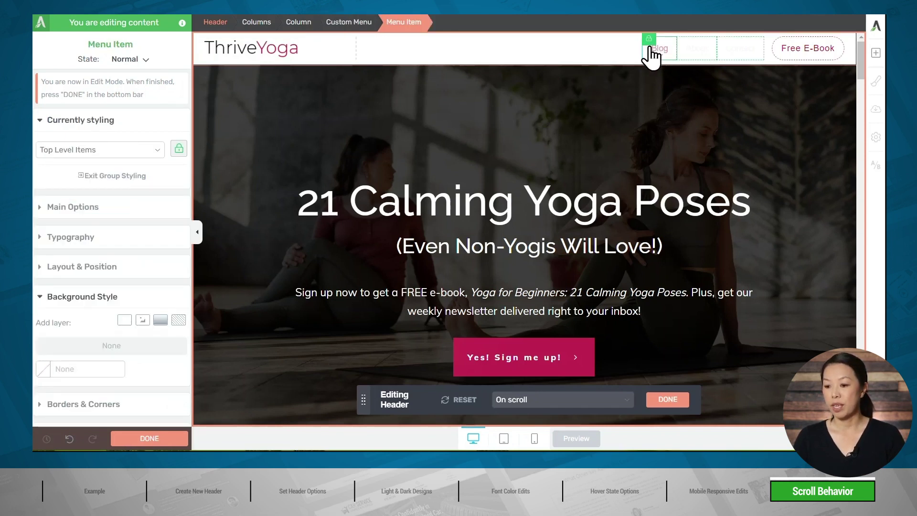
left_click(72, 239)
left_click(106, 286)
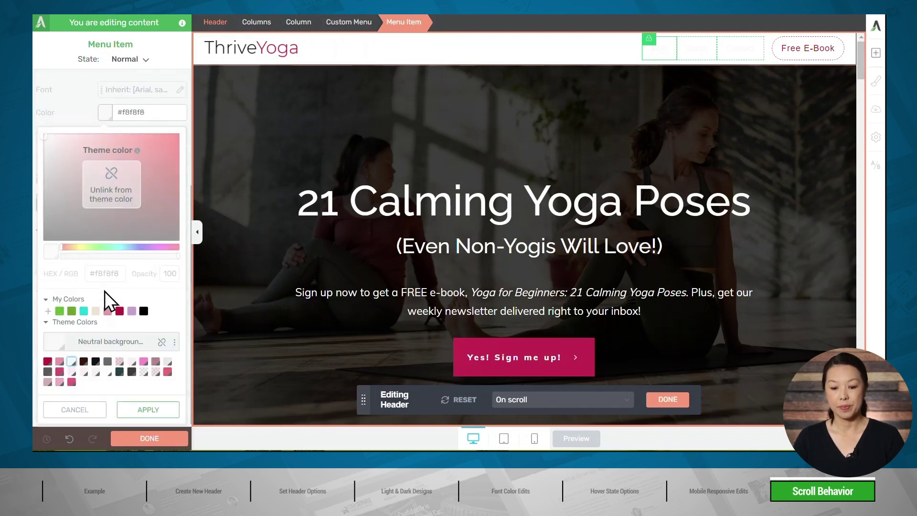
left_click(84, 362)
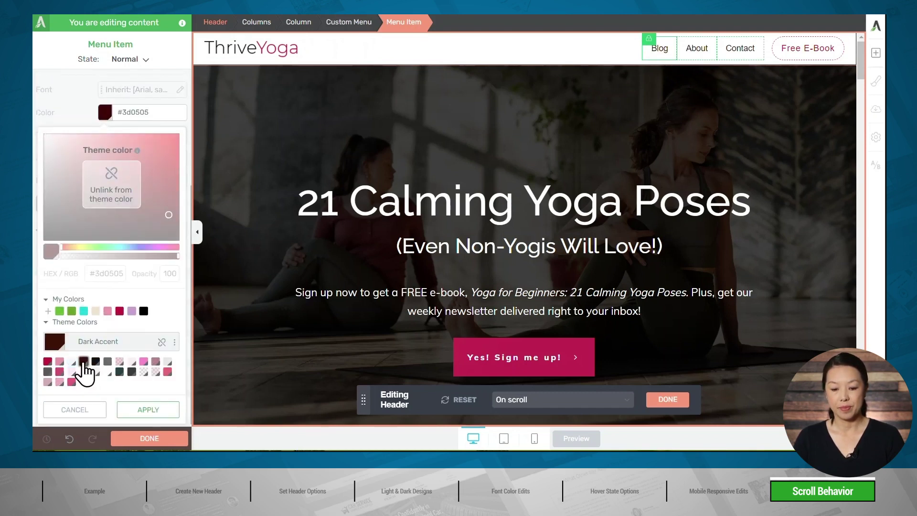
left_click(143, 410)
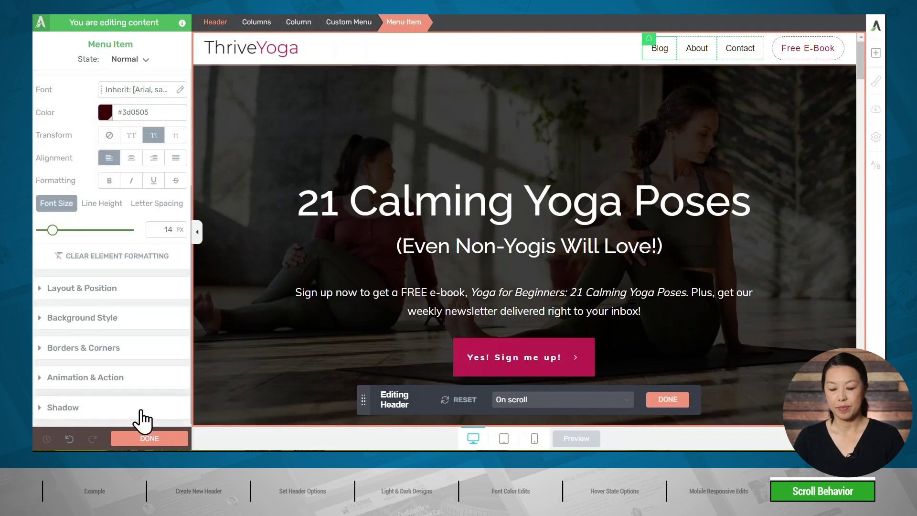
Step: Set the hover font color of the top-level menu items to the saved Cardinal color #c01741, and return to the Normal state
scroll(142, 416, "up", 4)
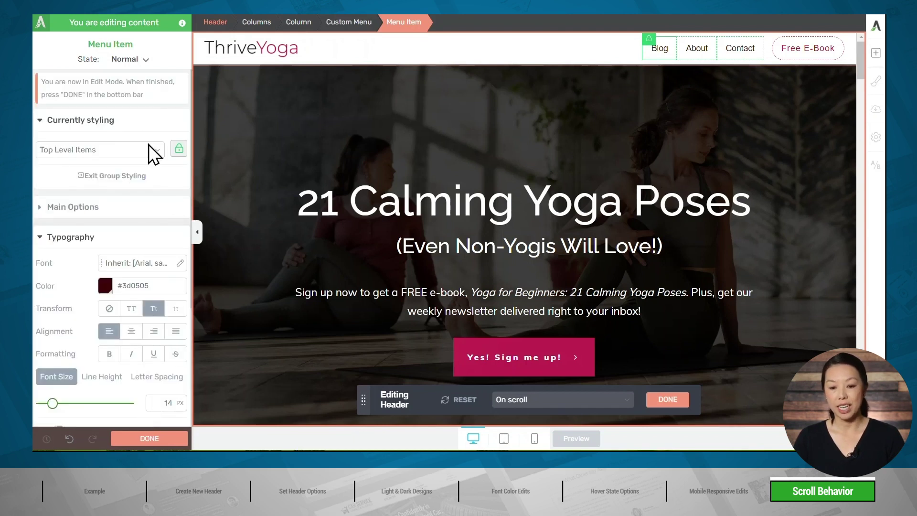
left_click(130, 60)
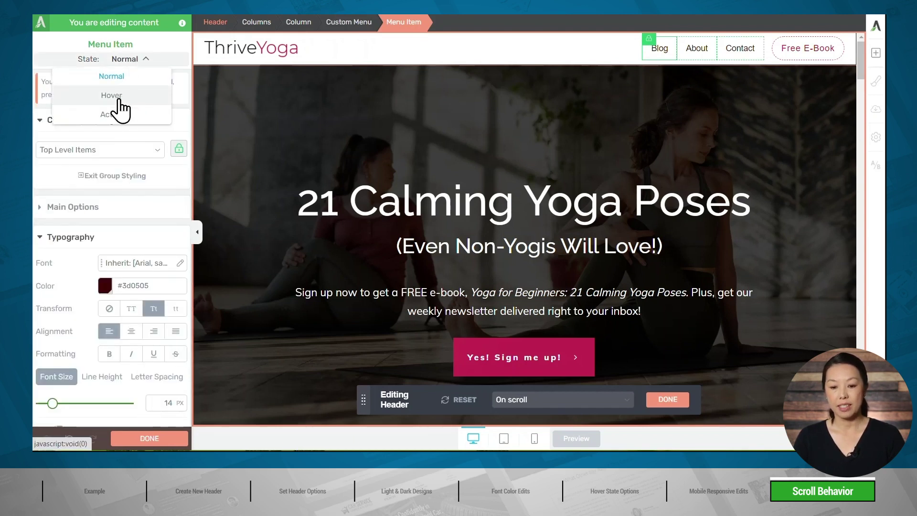
left_click(111, 95)
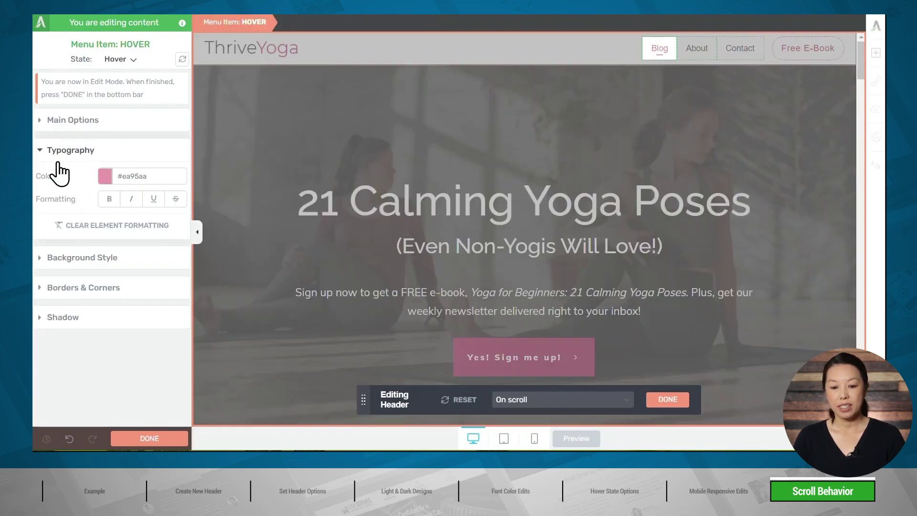
left_click(105, 176)
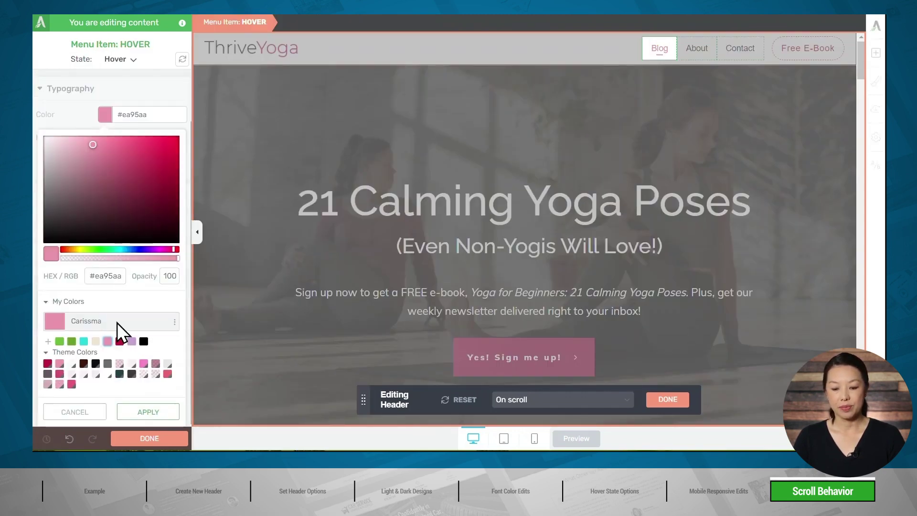
left_click(119, 341)
left_click(141, 411)
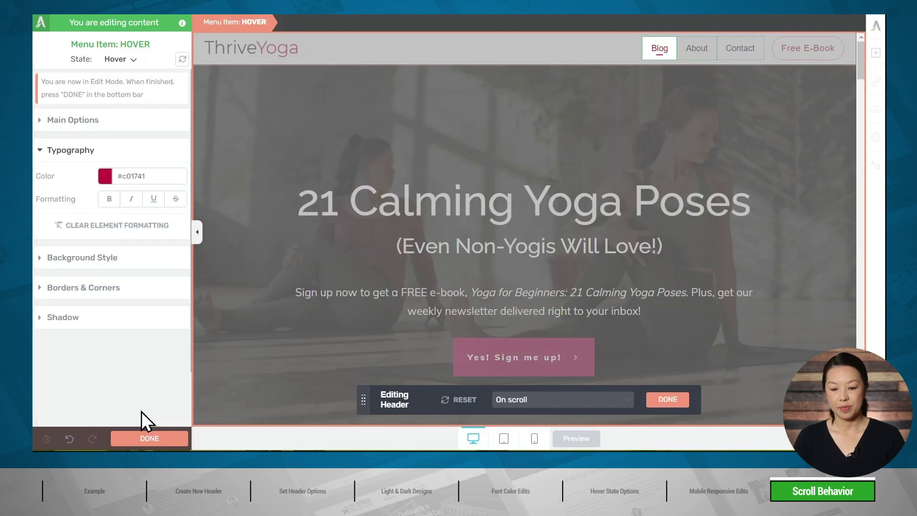
left_click(128, 59)
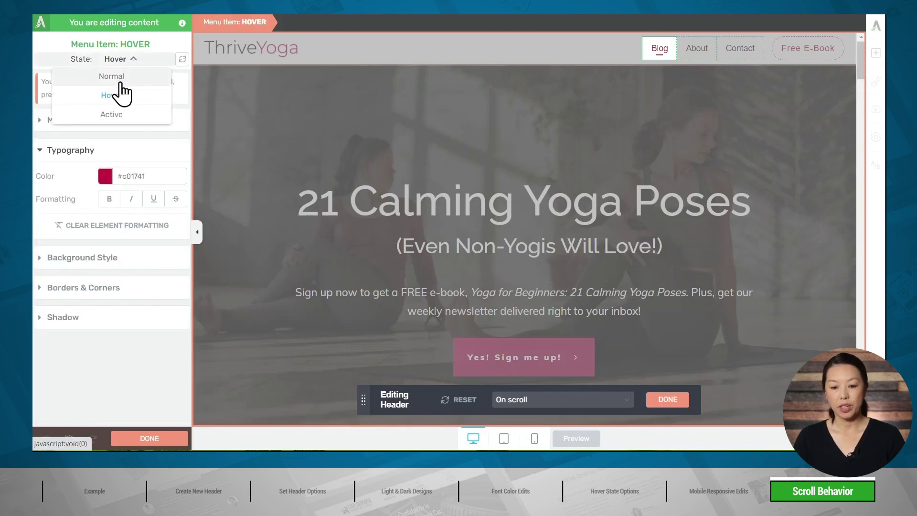
left_click(119, 77)
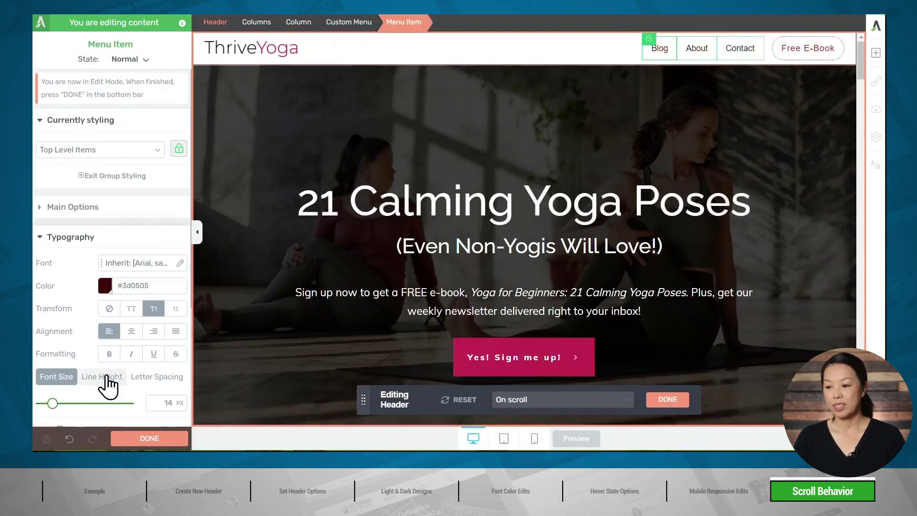
Step: Set the font color of the Free E-Book menu item to the white theme color #ffffff
left_click(792, 50)
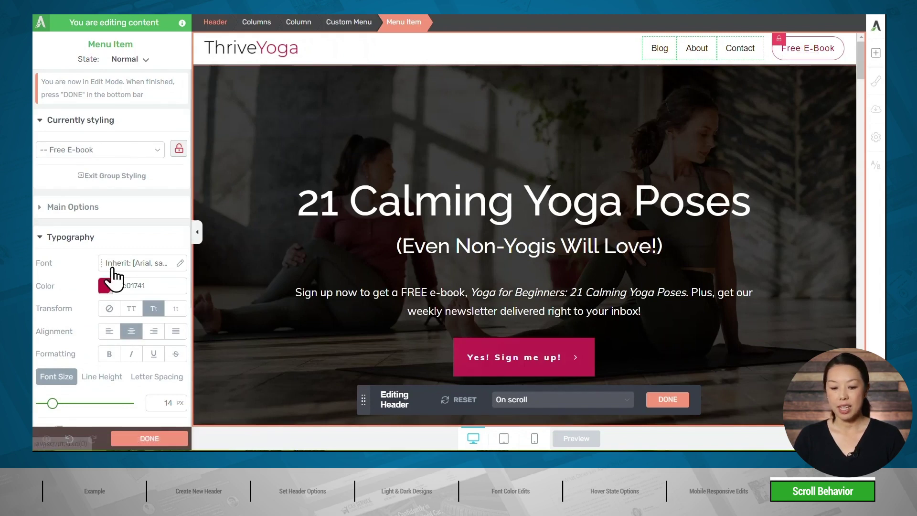
left_click(105, 285)
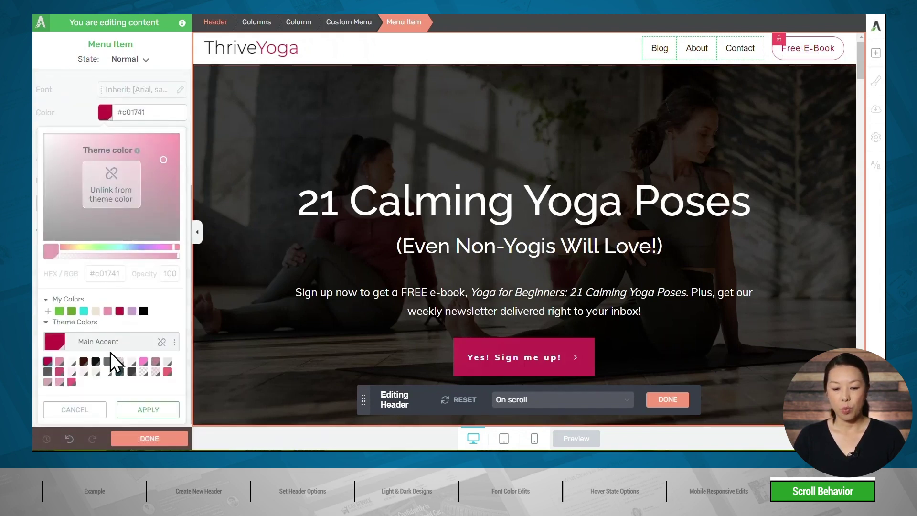
left_click(108, 372)
left_click(135, 412)
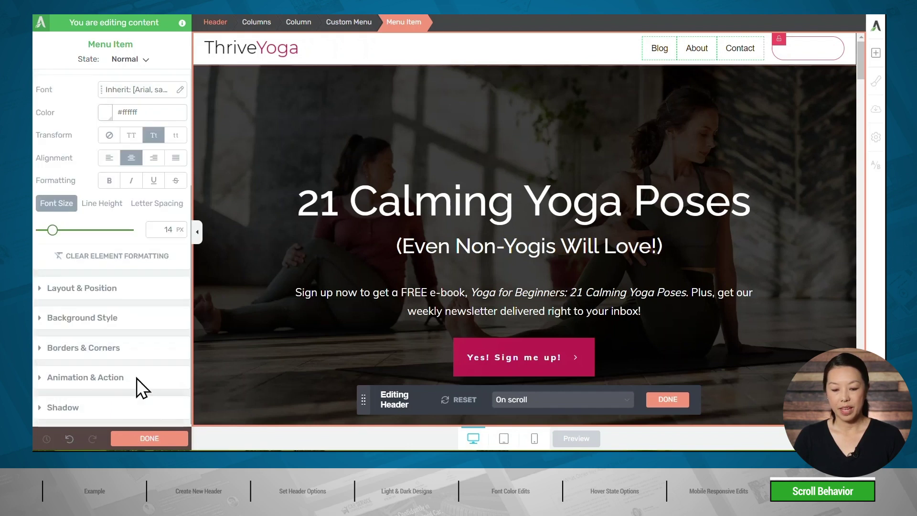
Step: Set the Free E-Book menu item's solid background layer to the saved Cardinal color #c01741
left_click(79, 326)
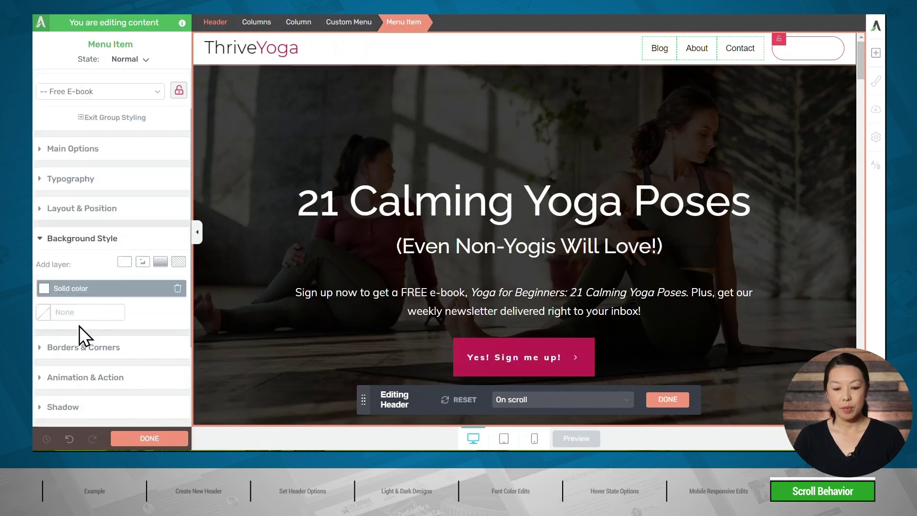
left_click(67, 288)
left_click(119, 340)
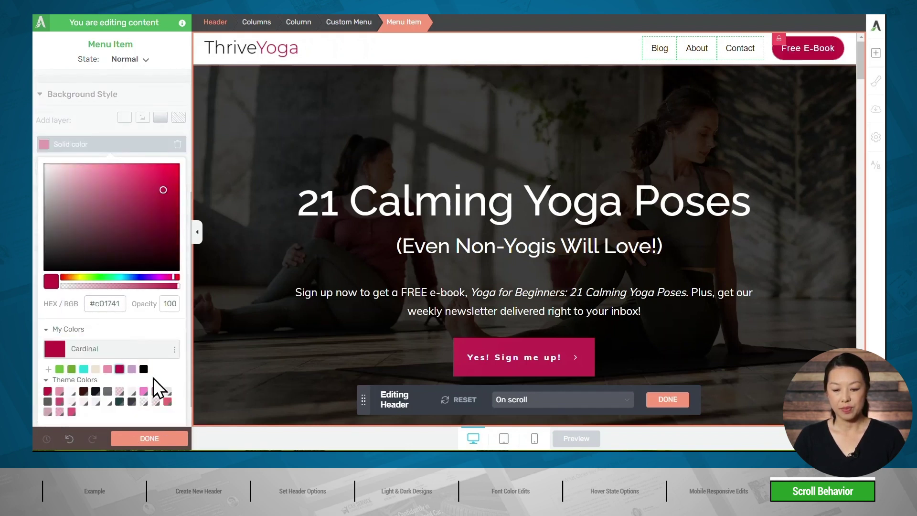
scroll(164, 376, "down", 1)
left_click(142, 413)
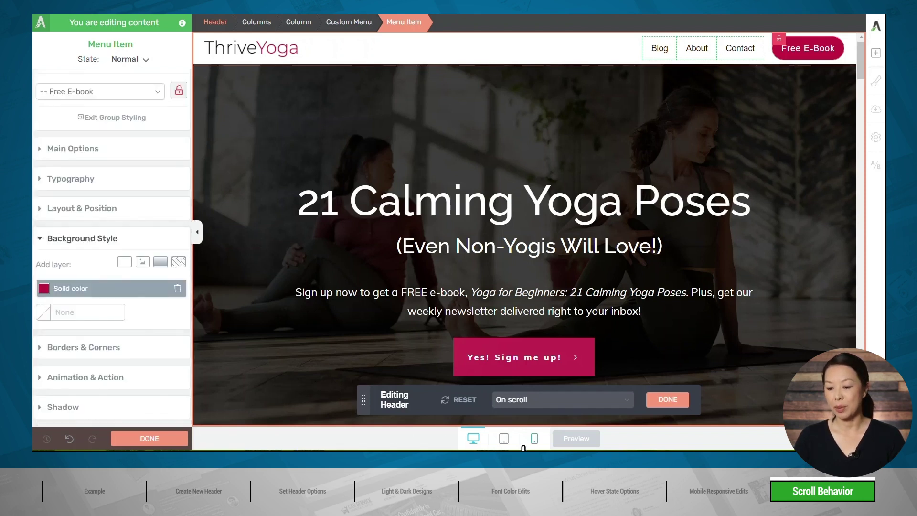
Step: In tablet view, set the scroll header's hamburger menu color to black and switch the menu state to Open
left_click(502, 439)
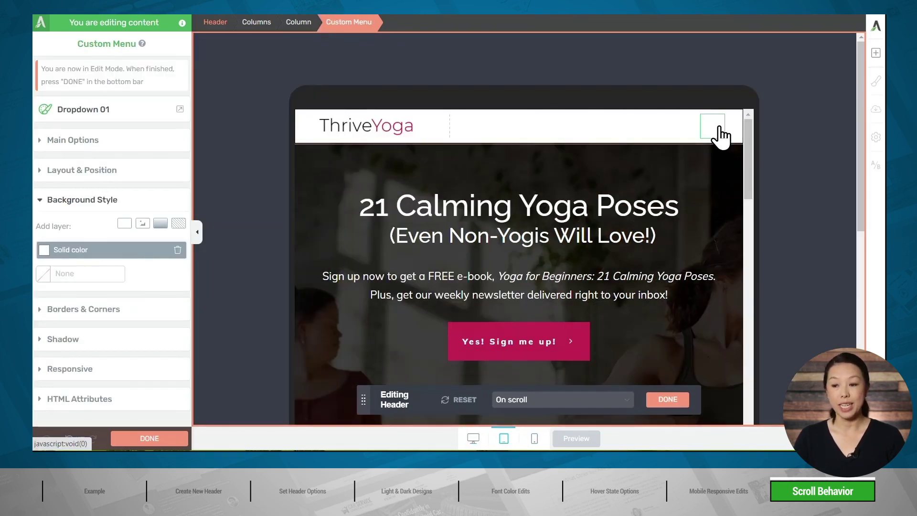
left_click(96, 146)
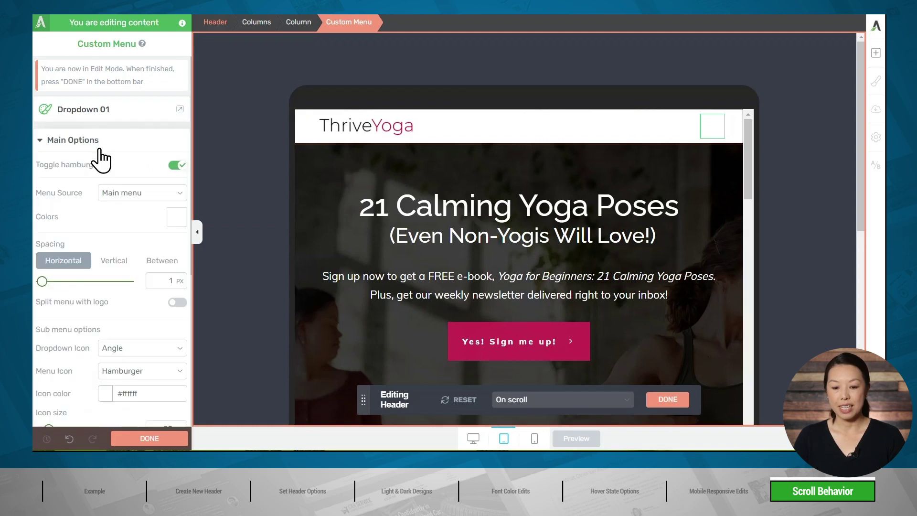
left_click(177, 218)
left_click_drag(127, 229, 44, 256)
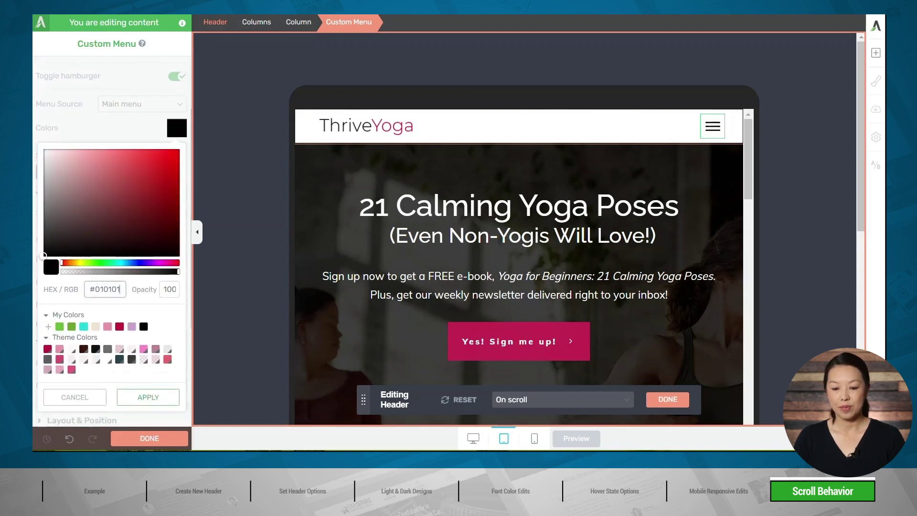
left_click(132, 400)
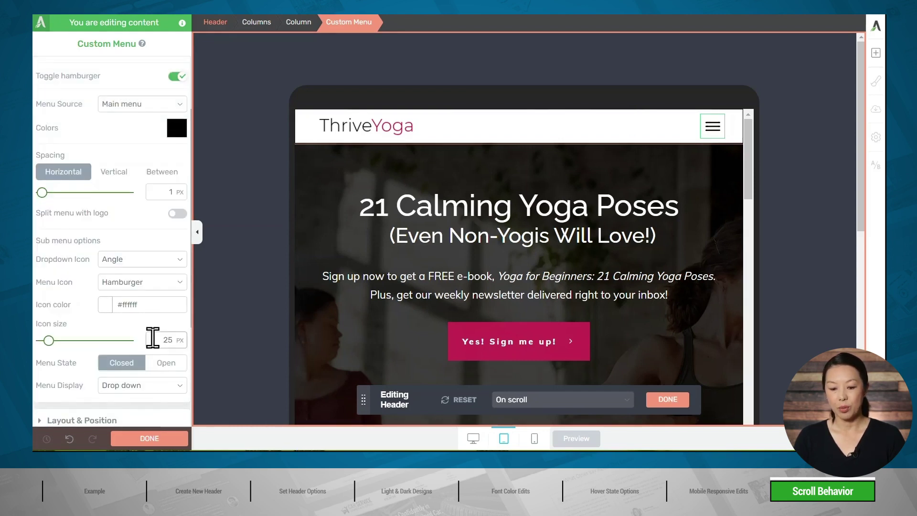
scroll(152, 338, "down", 3)
left_click(167, 247)
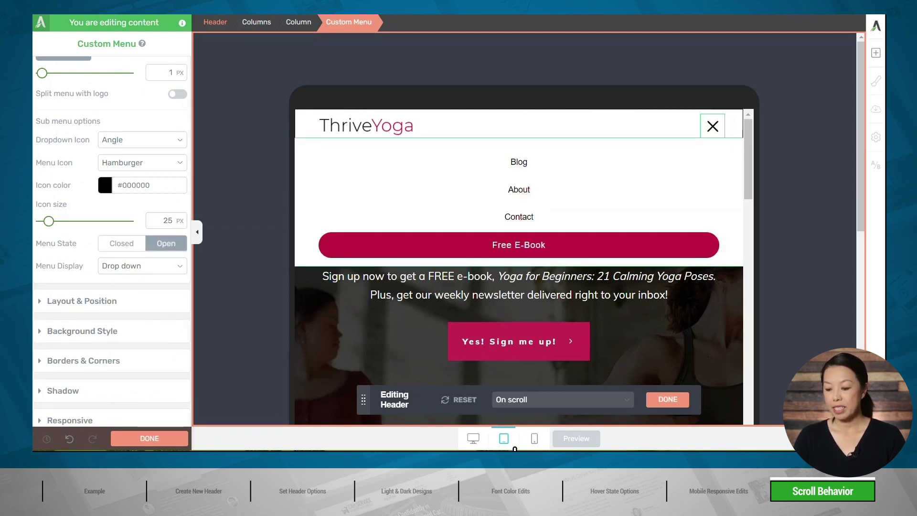
Step: Switch to the mobile view to check the expanded menu, then finish editing the header and save the work
left_click(535, 443)
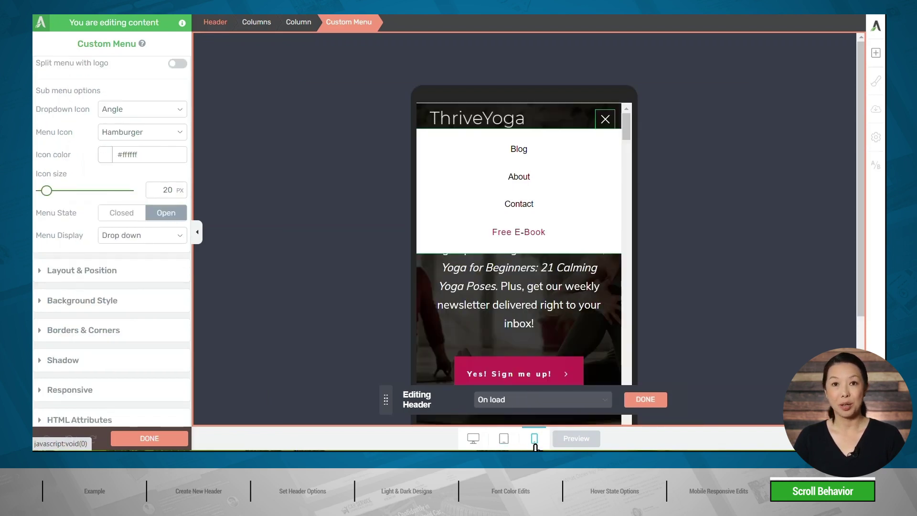
left_click(640, 402)
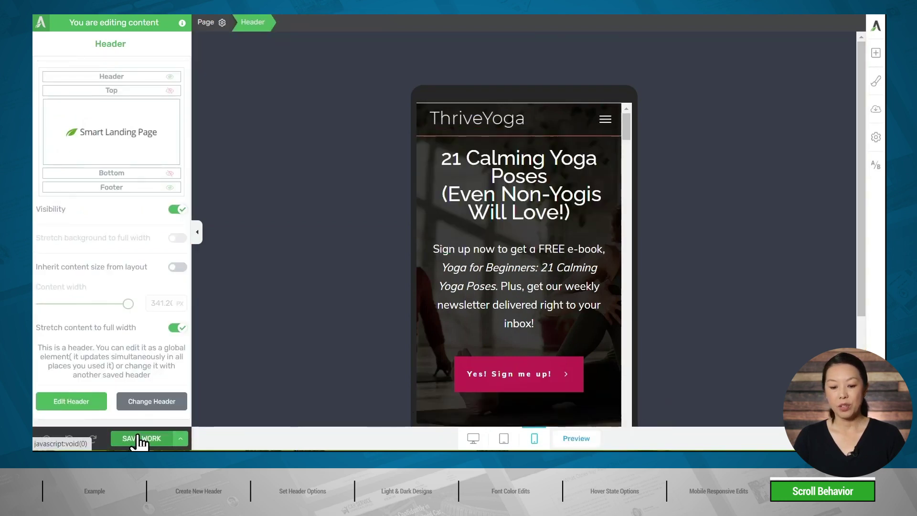
left_click(139, 439)
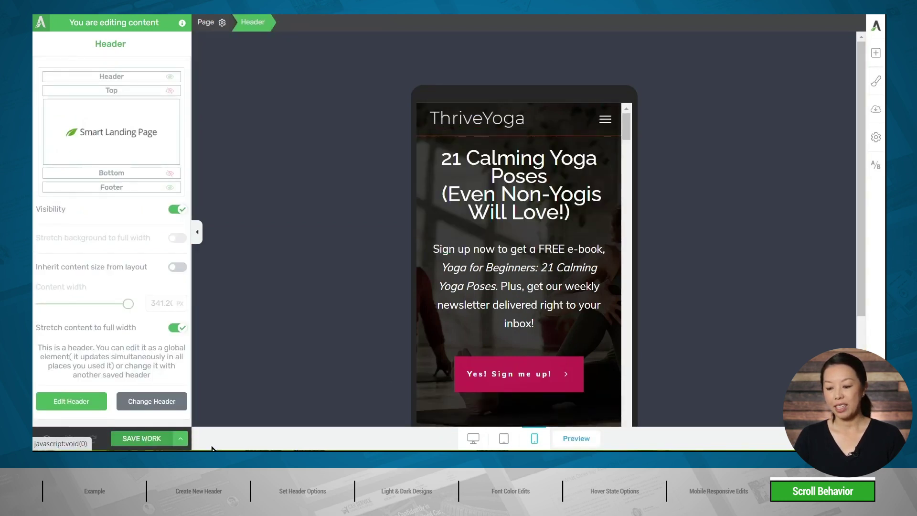
Step: Preview the live page and check the header's behavior while moving down the page
left_click(570, 444)
scroll(597, 110, "down", 4)
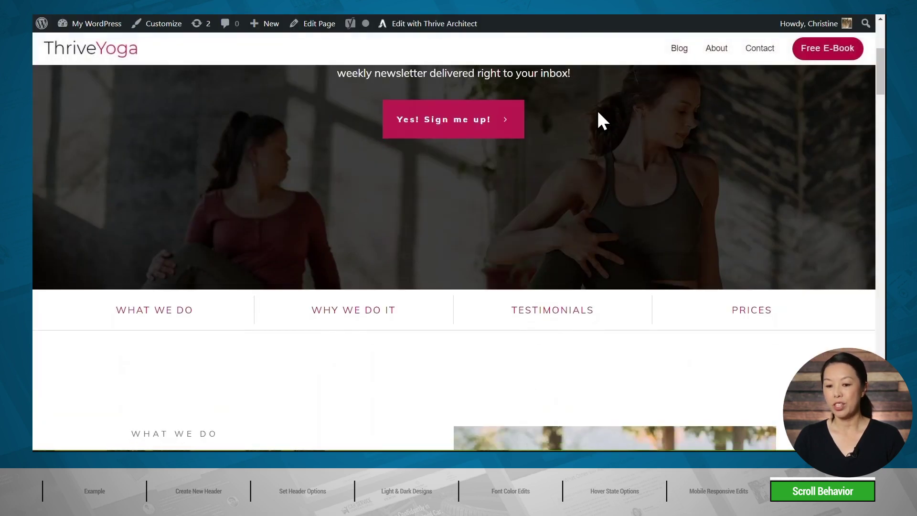